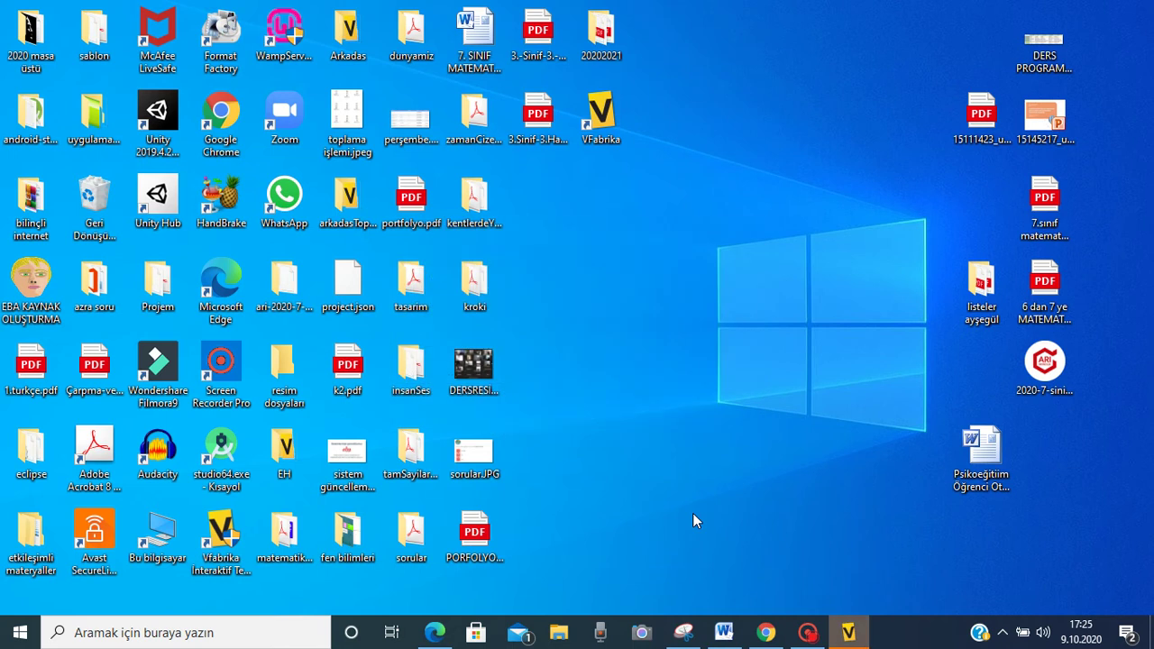
Step: Switch to VFabrika and start a new blank project (Boş Proje) named ifElse
left_click(850, 635)
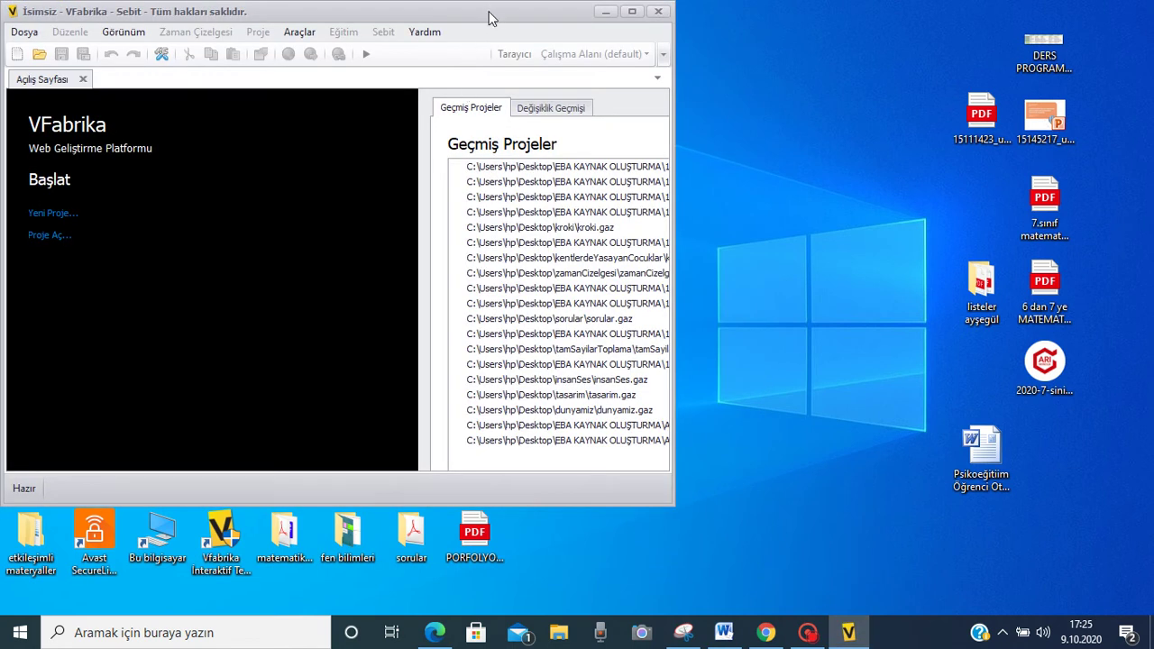
double_click(491, 14)
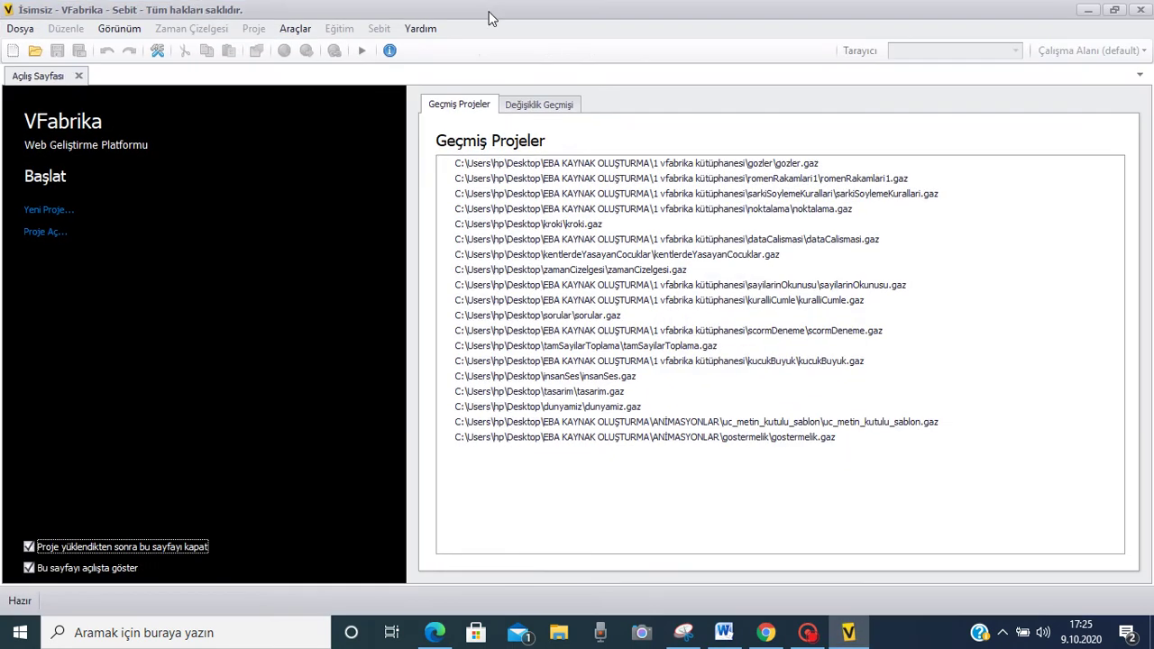
left_click(52, 212)
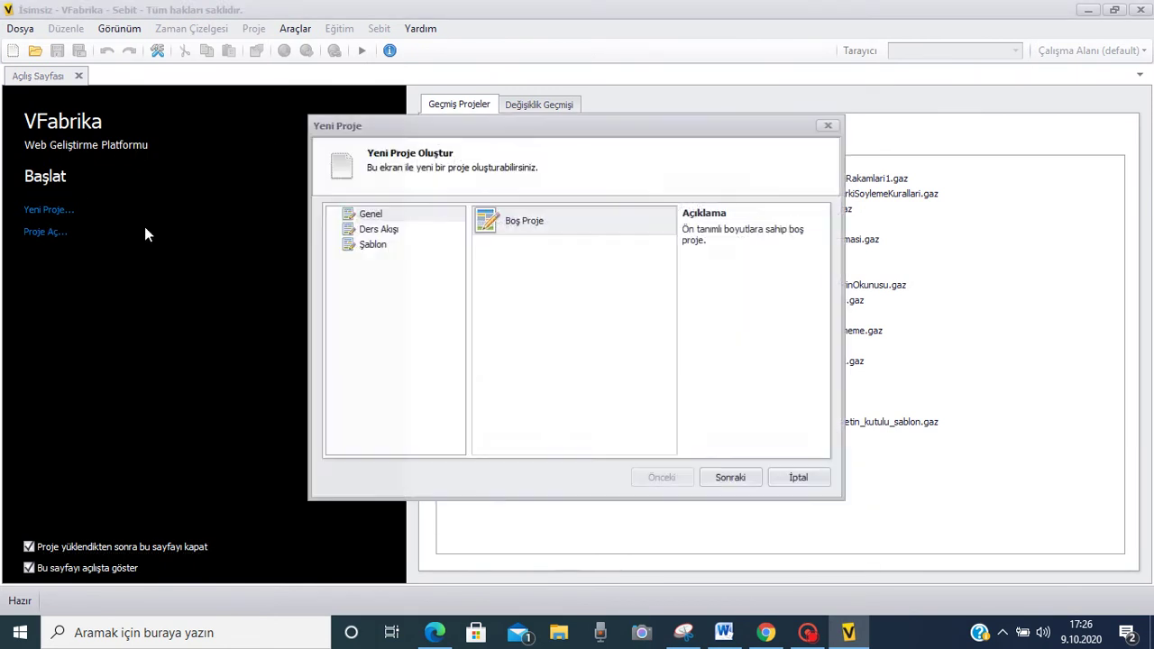
left_click(735, 481)
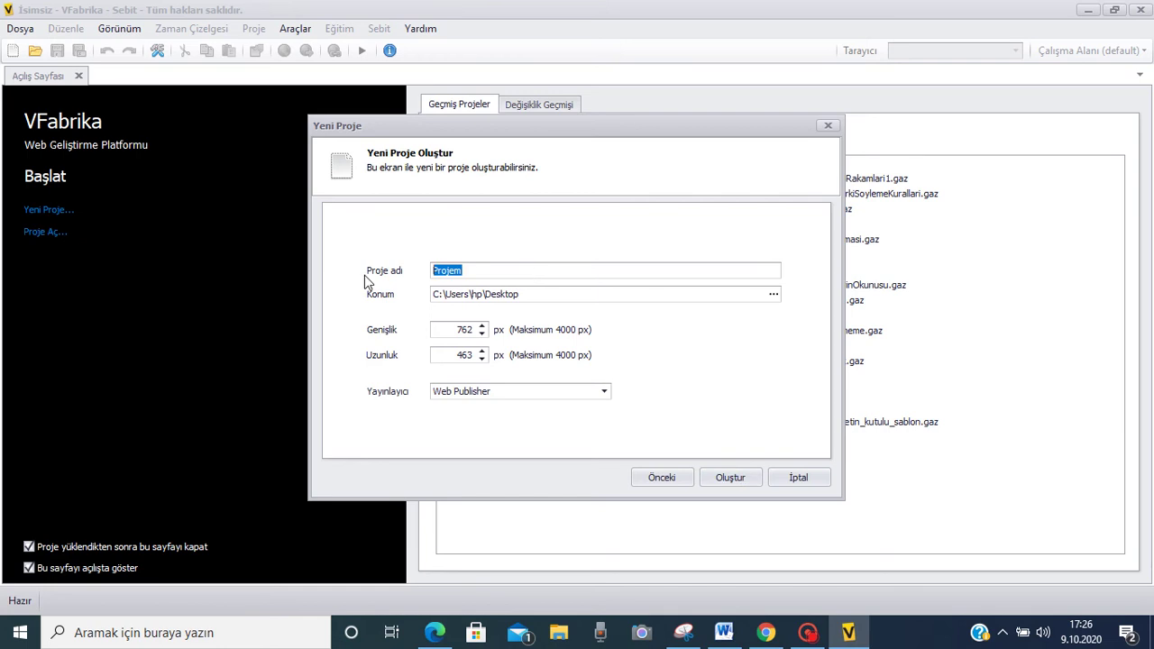
type("ifElse")
Step: Set the project location to the "1 vfabrika kütüphanesi" folder inside EBA KAYNAK OLUŞTURMA and create the project
left_click(774, 295)
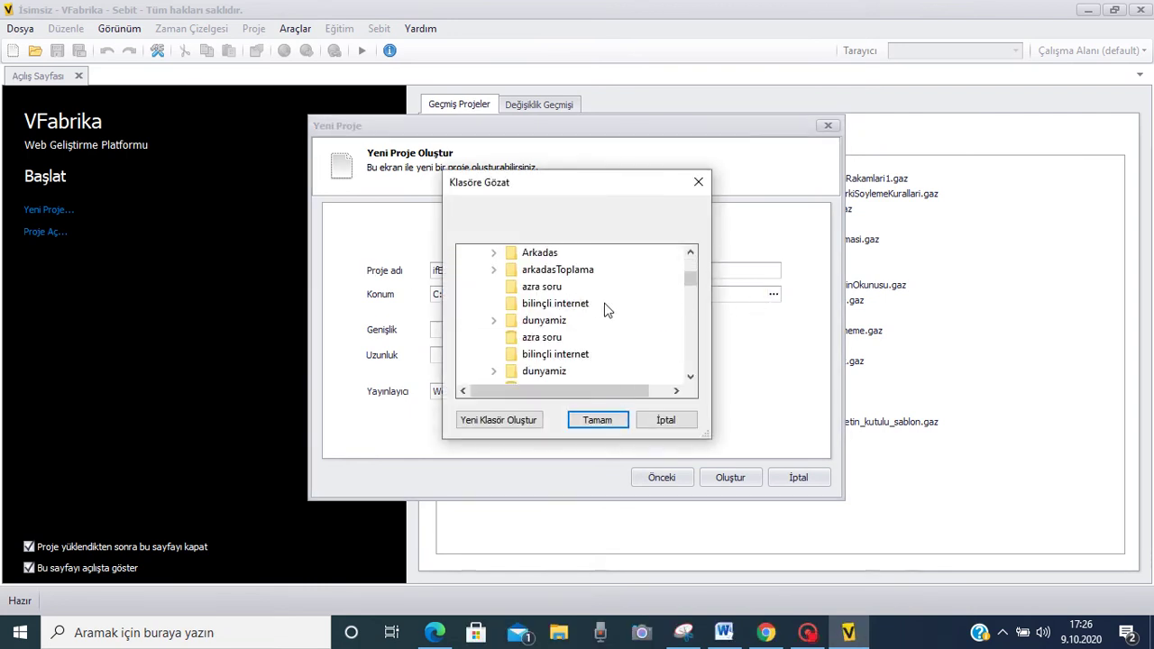
left_click(588, 303)
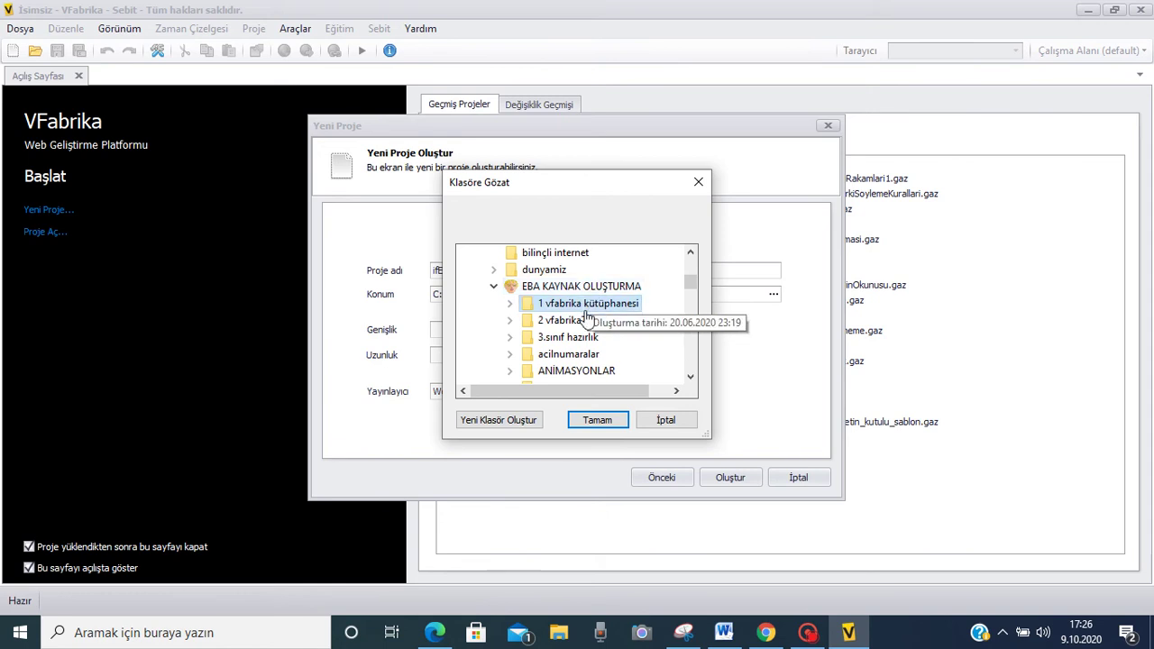
left_click(604, 422)
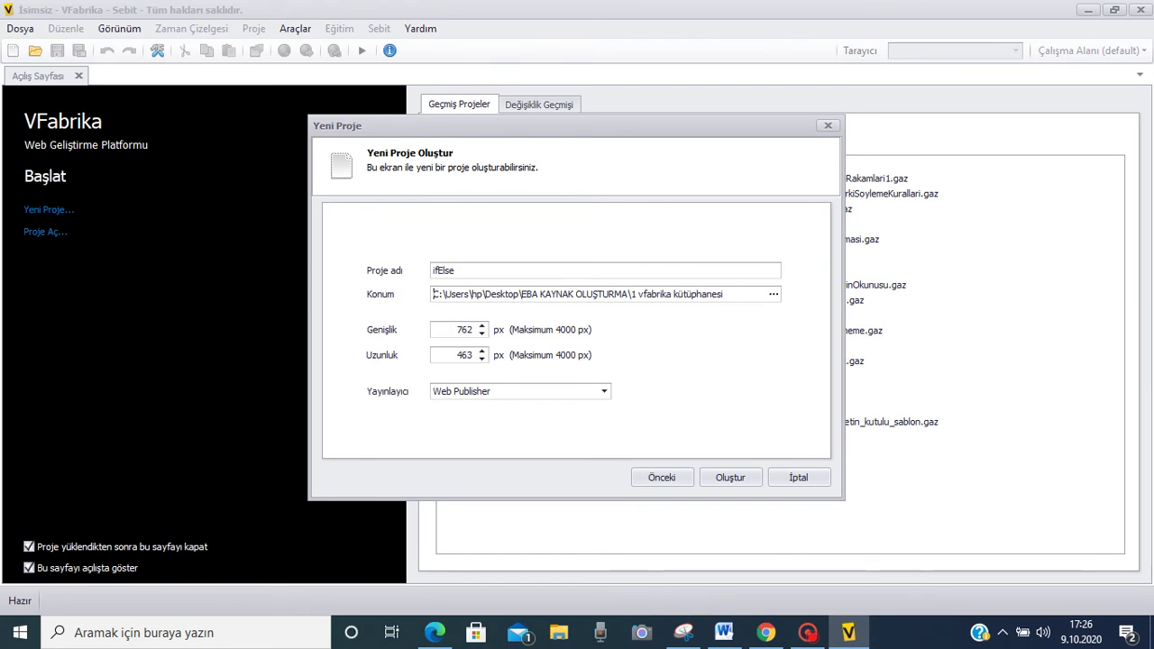
double_click(464, 354)
left_click(457, 355)
left_click(729, 476)
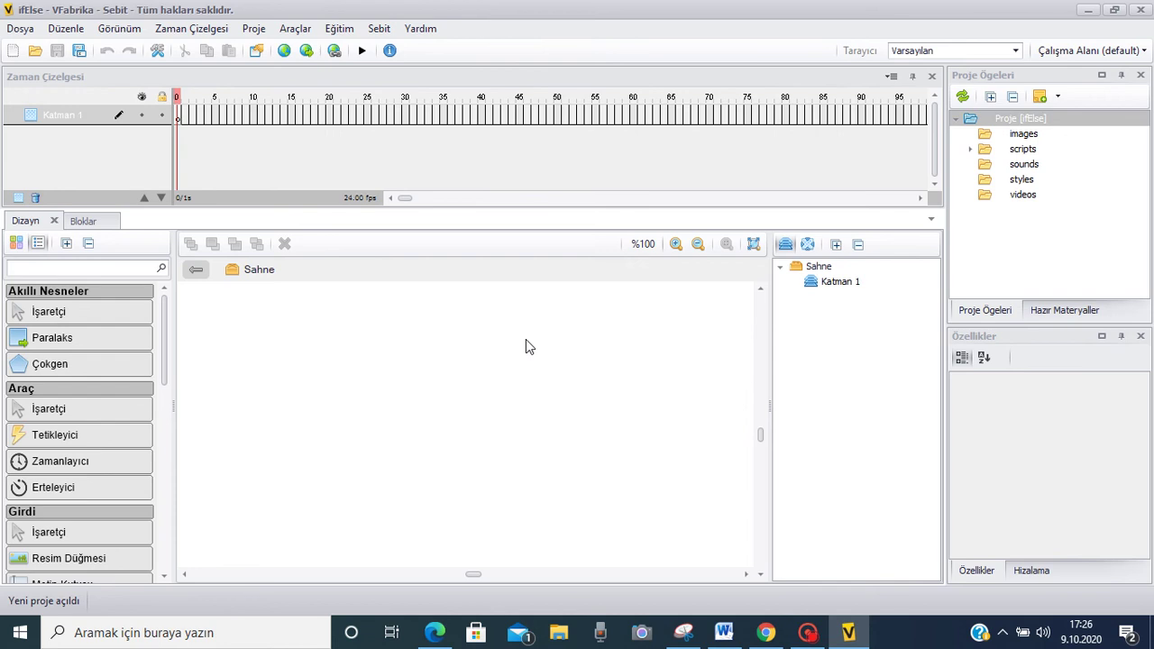
Step: Search the ready-made materials for "araba" and place the red car image on the left half of the stage
left_click(1063, 313)
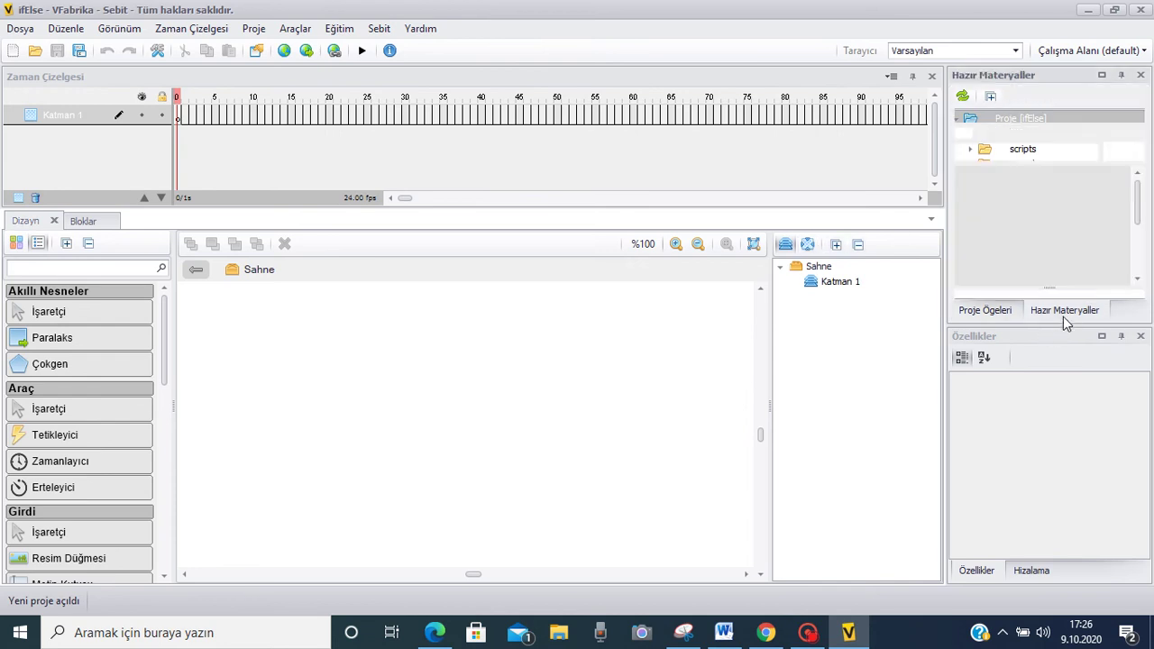
left_click(1011, 150)
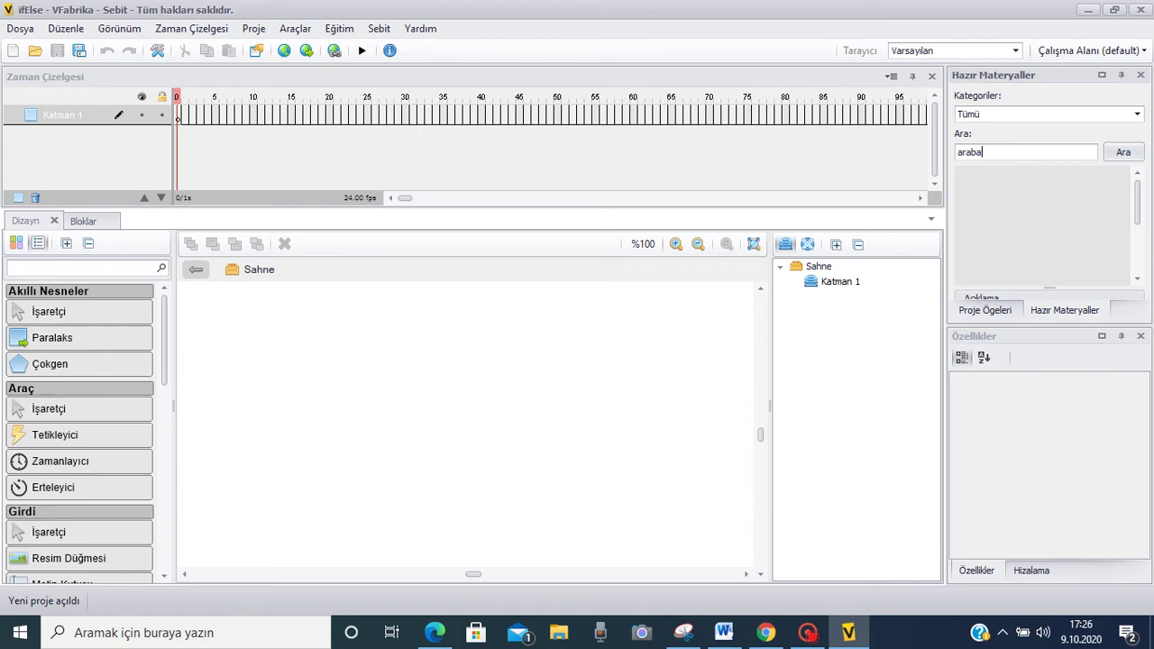
left_click(1123, 153)
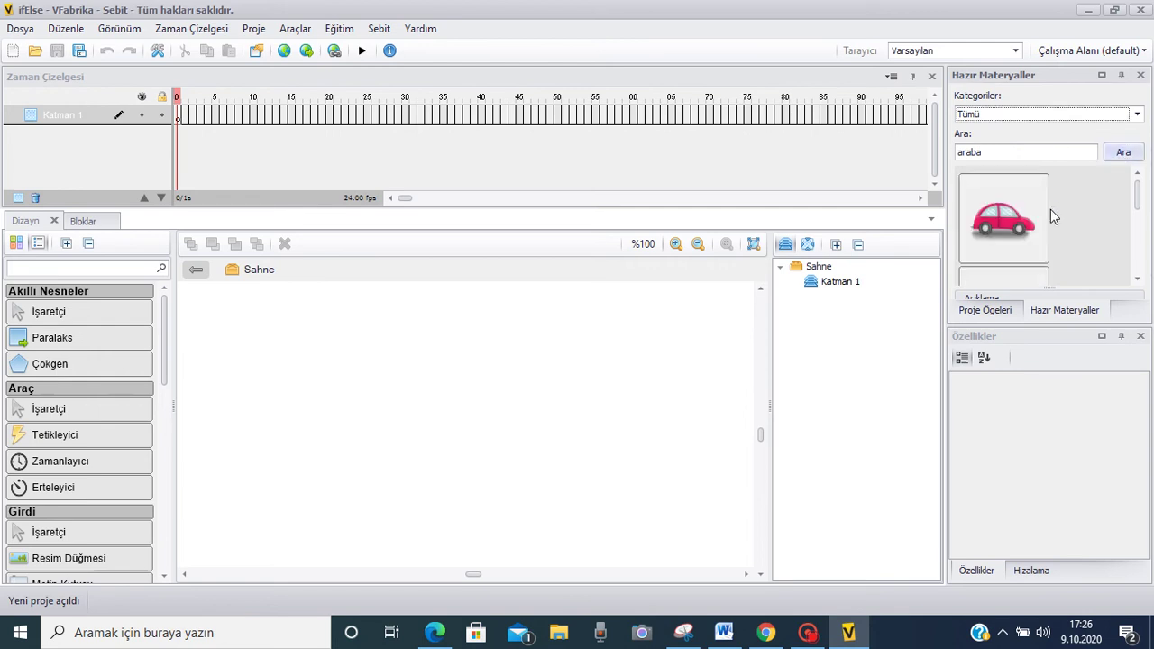
left_click_drag(1010, 224, 535, 359)
left_click_drag(613, 389, 405, 445)
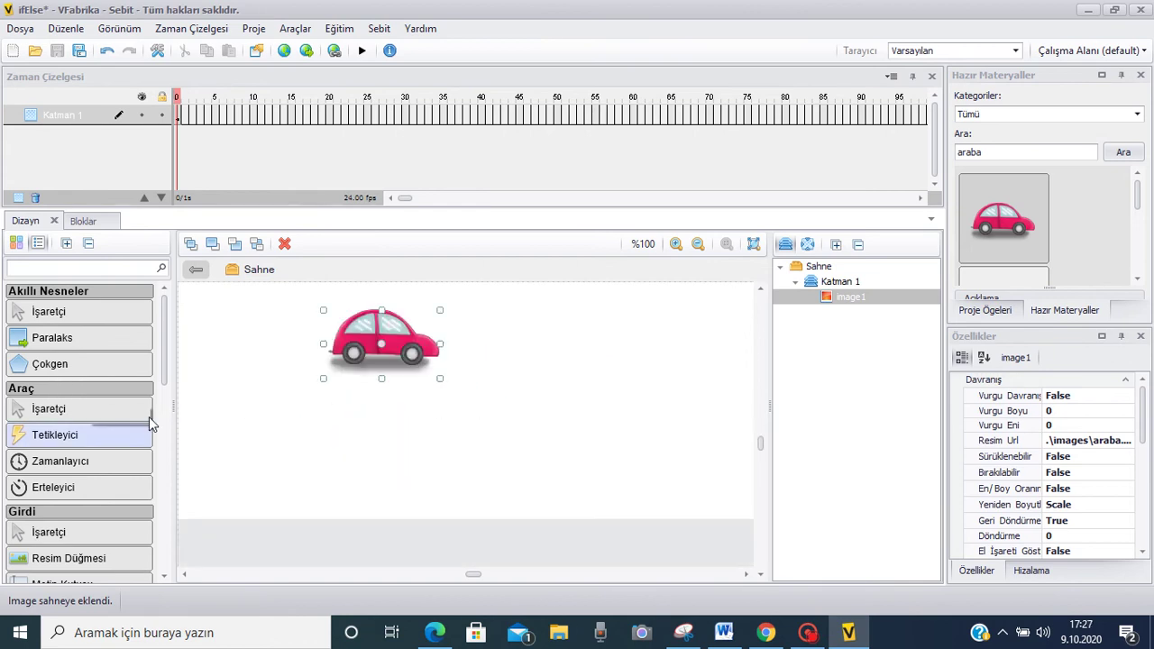
Step: Add a Düğme input button to the stage, to the right of the car
scroll(136, 414, "down", 1)
scroll(126, 415, "down", 4)
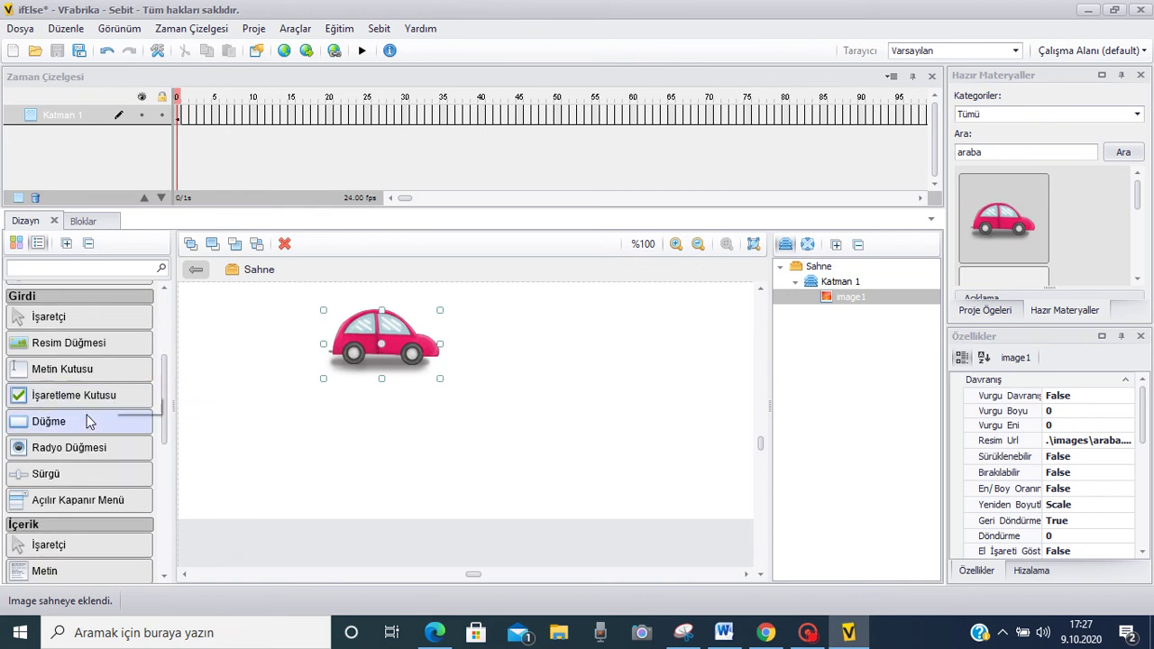
left_click_drag(52, 431, 678, 344)
left_click(497, 353)
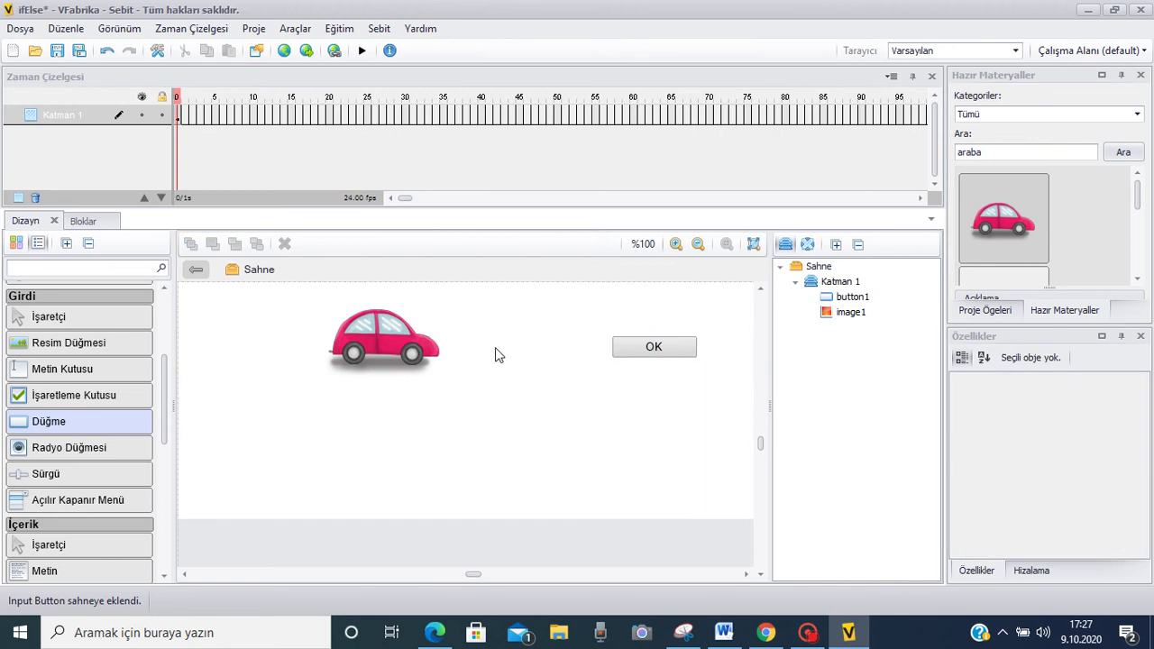
scroll(498, 360, "up", 2)
scroll(507, 362, "down", 1)
scroll(526, 376, "down", 2)
left_click(594, 417)
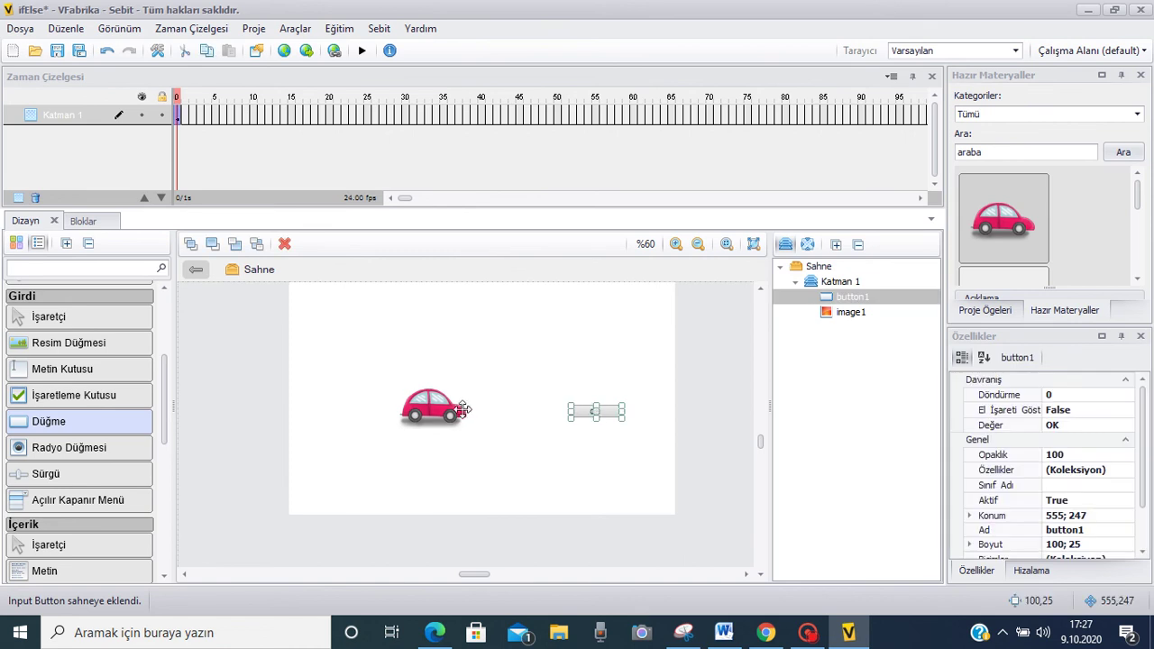
left_click(427, 406)
left_click(598, 412)
left_click(429, 411)
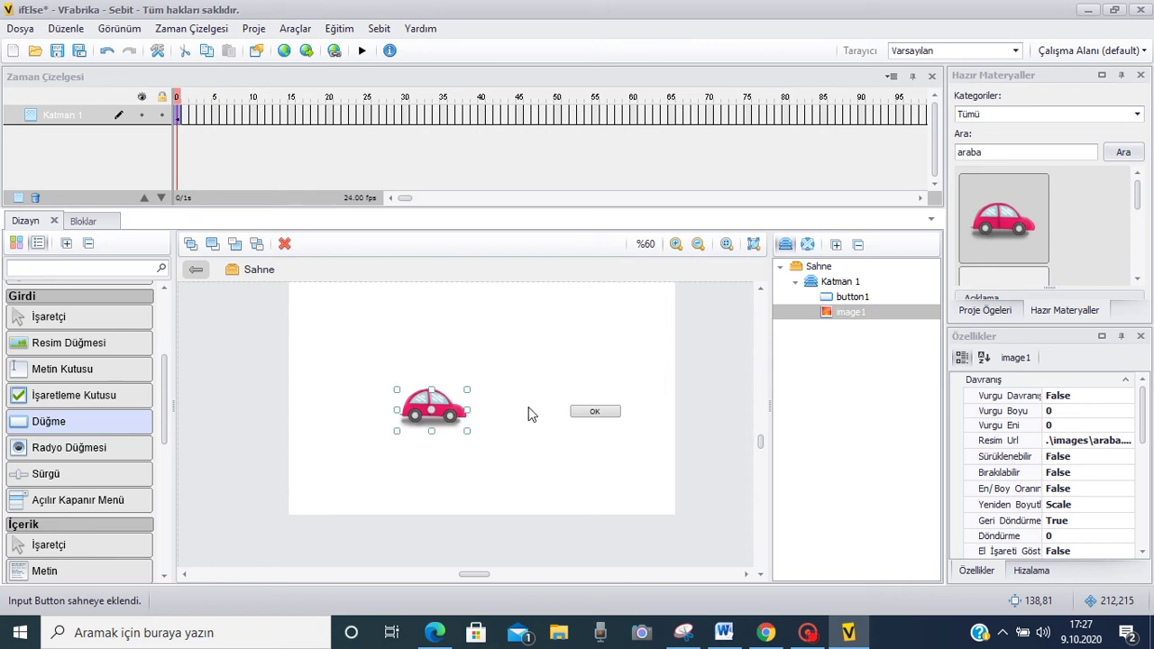
left_click(595, 412)
left_click(451, 408)
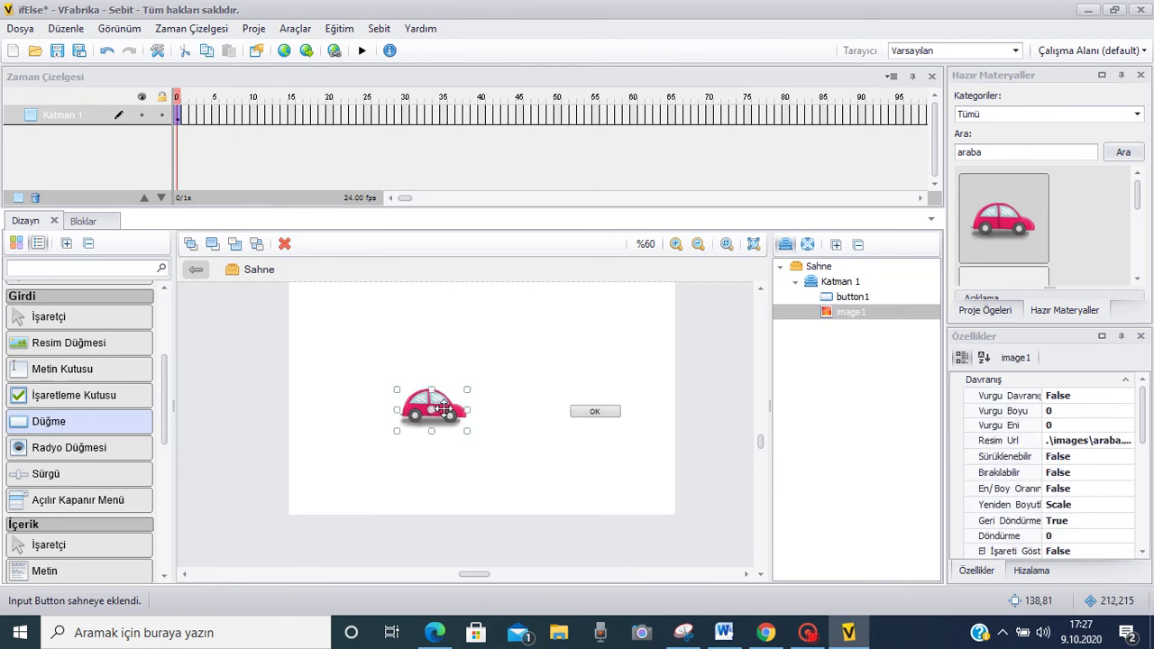
left_click(580, 413)
left_click(552, 410)
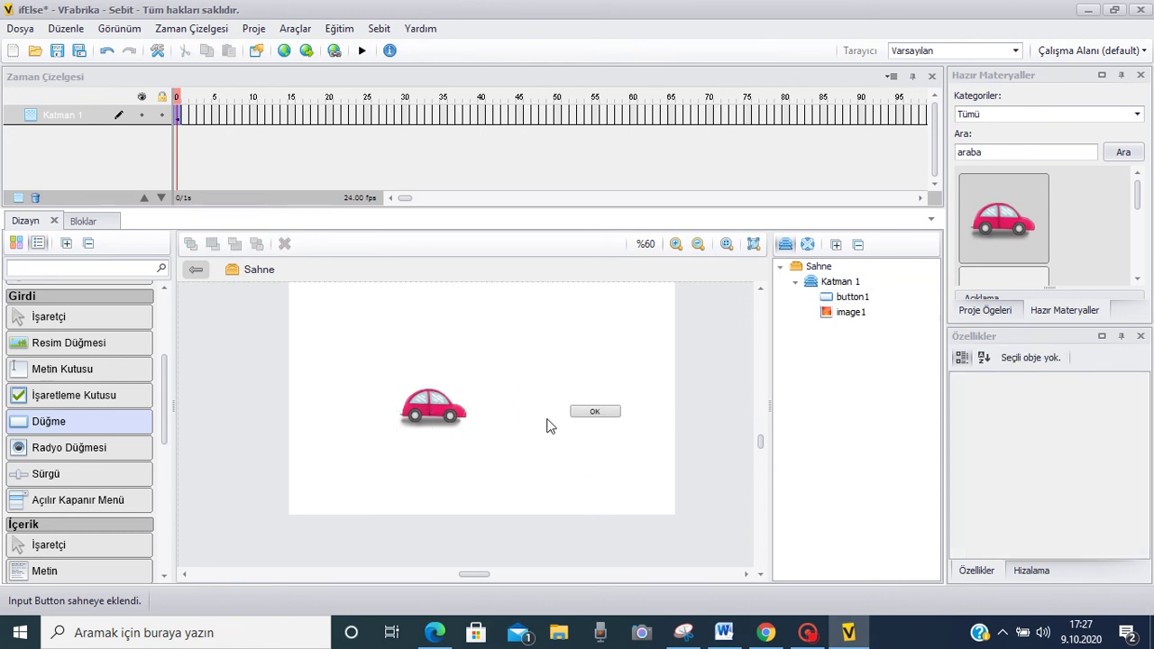
Step: Add a Fare Olayı block for the OK button and place it near the upper-left corner of the block diagram
left_click(598, 412)
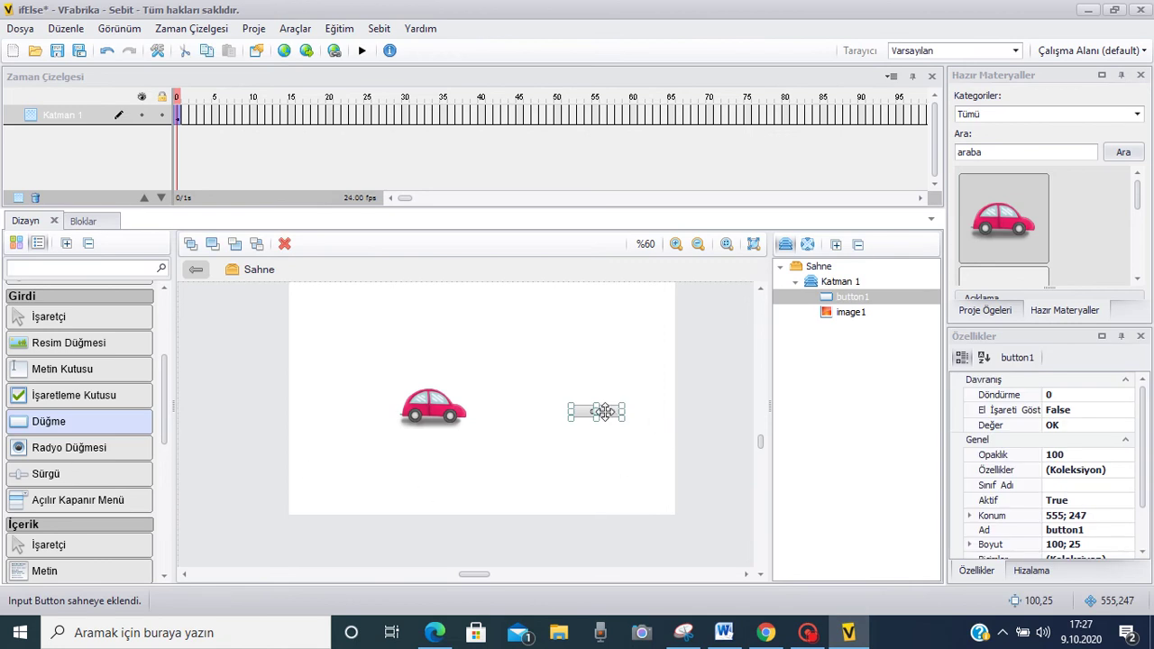
right_click(605, 411)
mouse_move(715, 387)
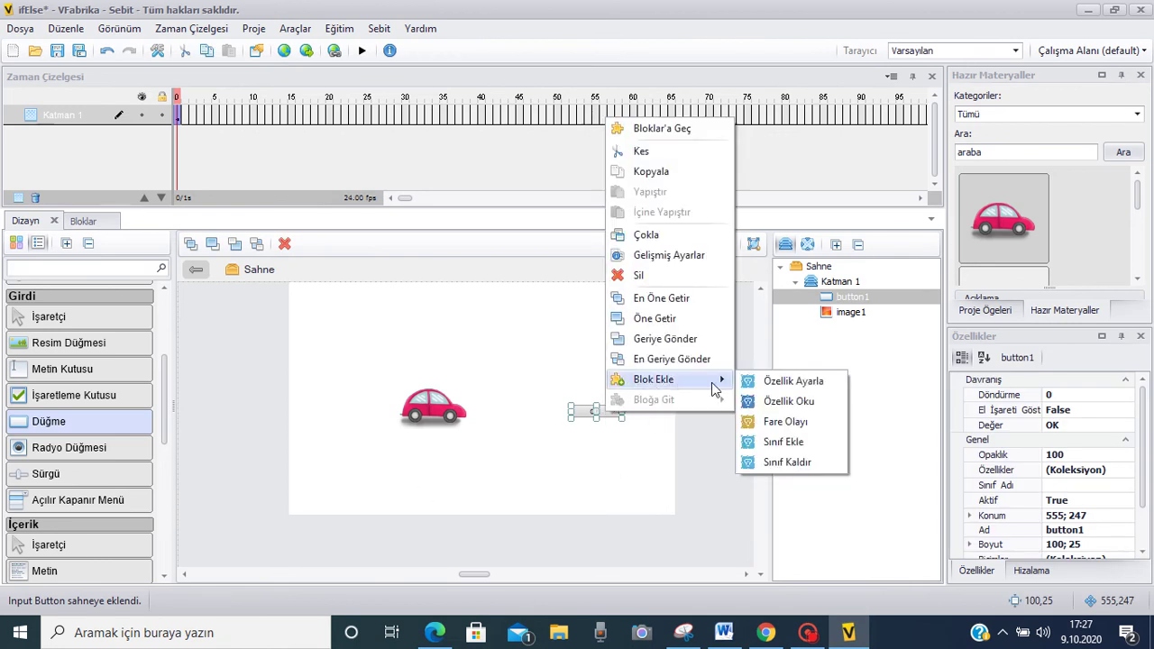
left_click(781, 423)
left_click_drag(597, 541, 278, 309)
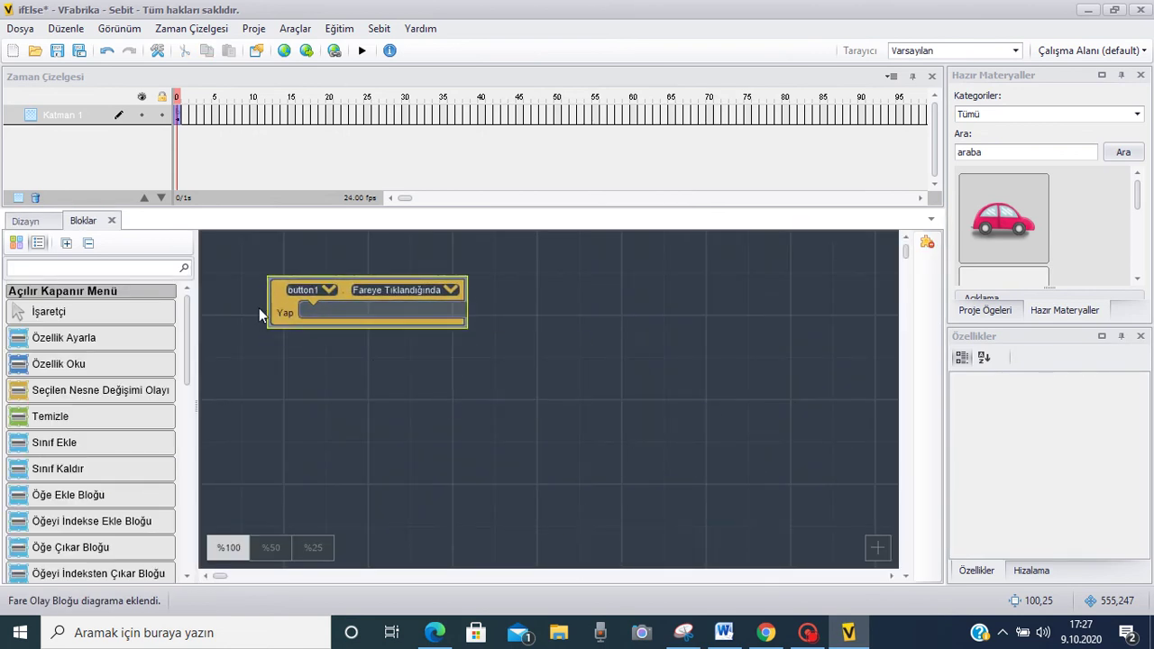
Step: Move the car image on the design stage left to about 93, 200 and set its Görünür property to False
left_click(37, 217)
left_click_drag(429, 411, 369, 403)
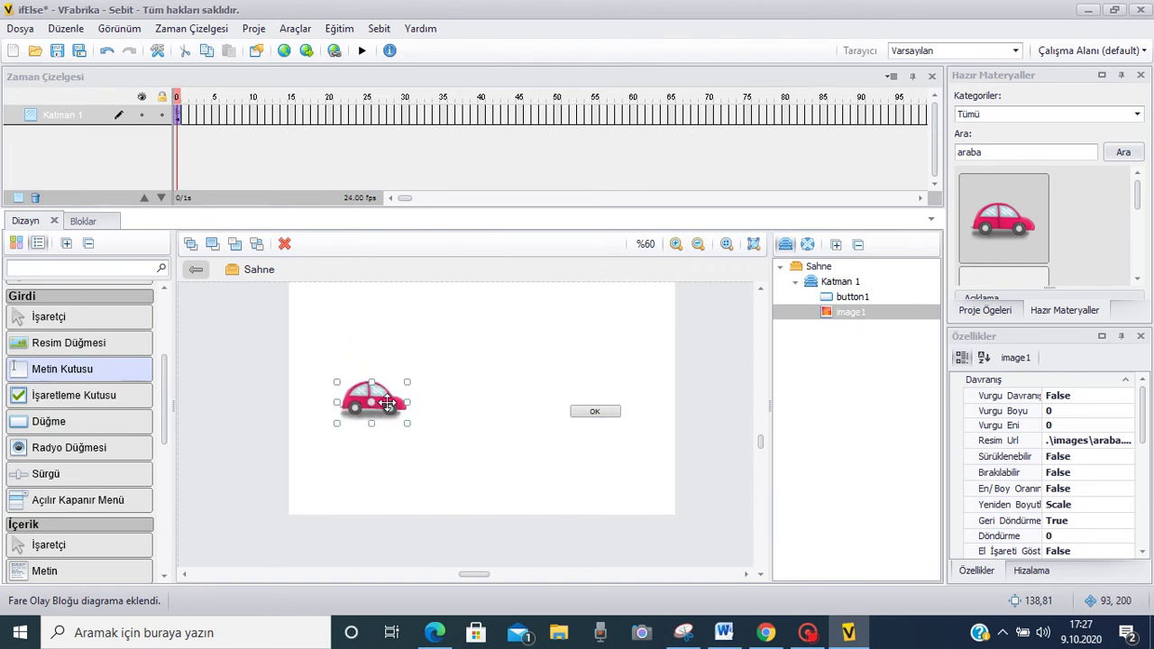
left_click_drag(1143, 422, 1147, 548)
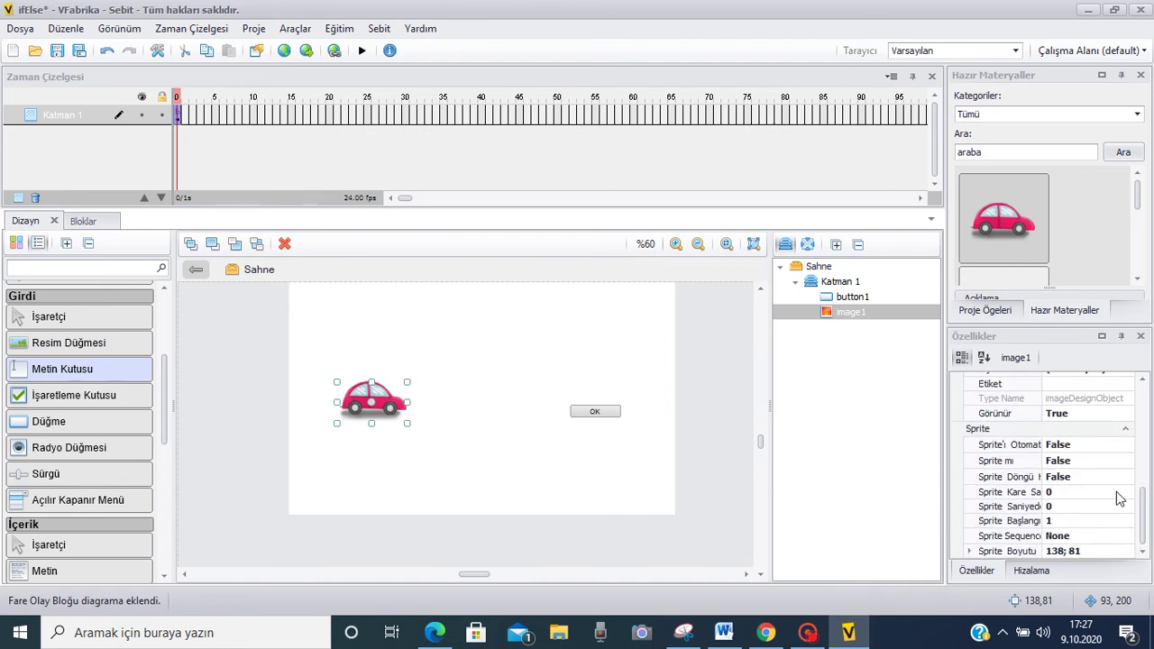
left_click(1114, 417)
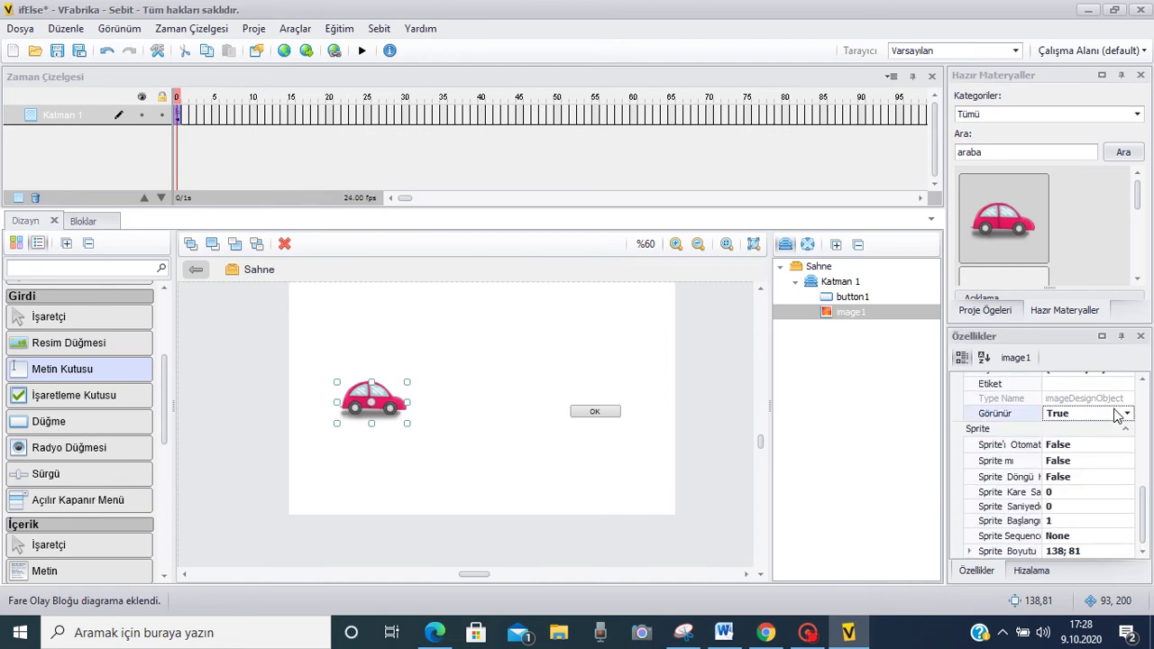
left_click(1126, 413)
left_click(1093, 441)
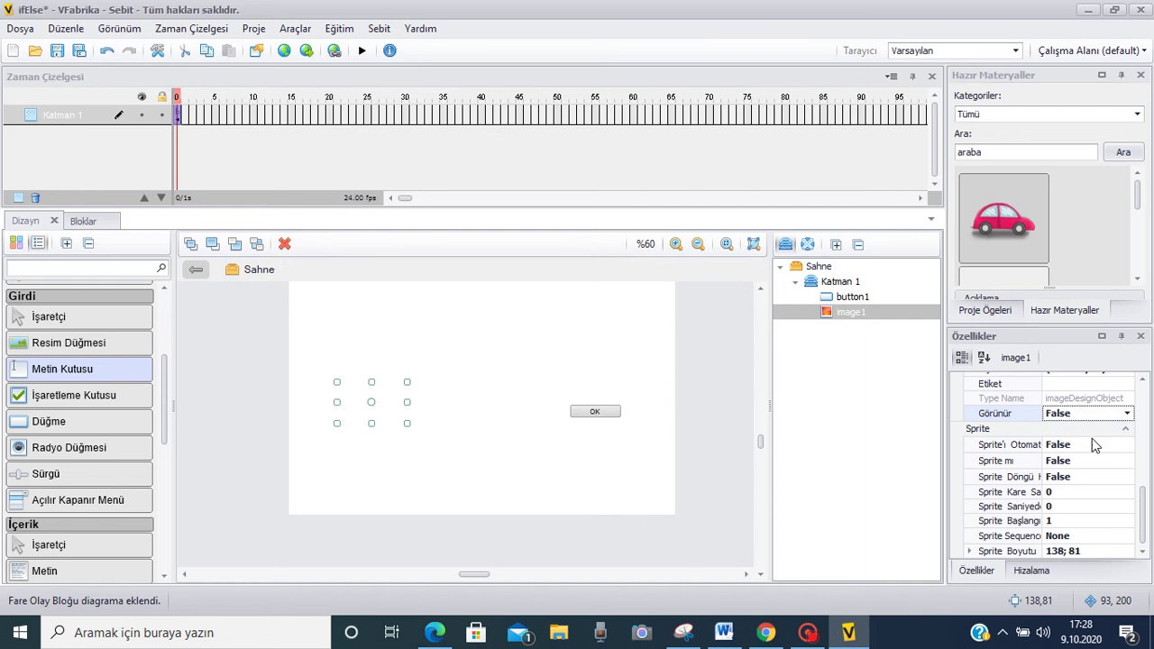
left_click(503, 389)
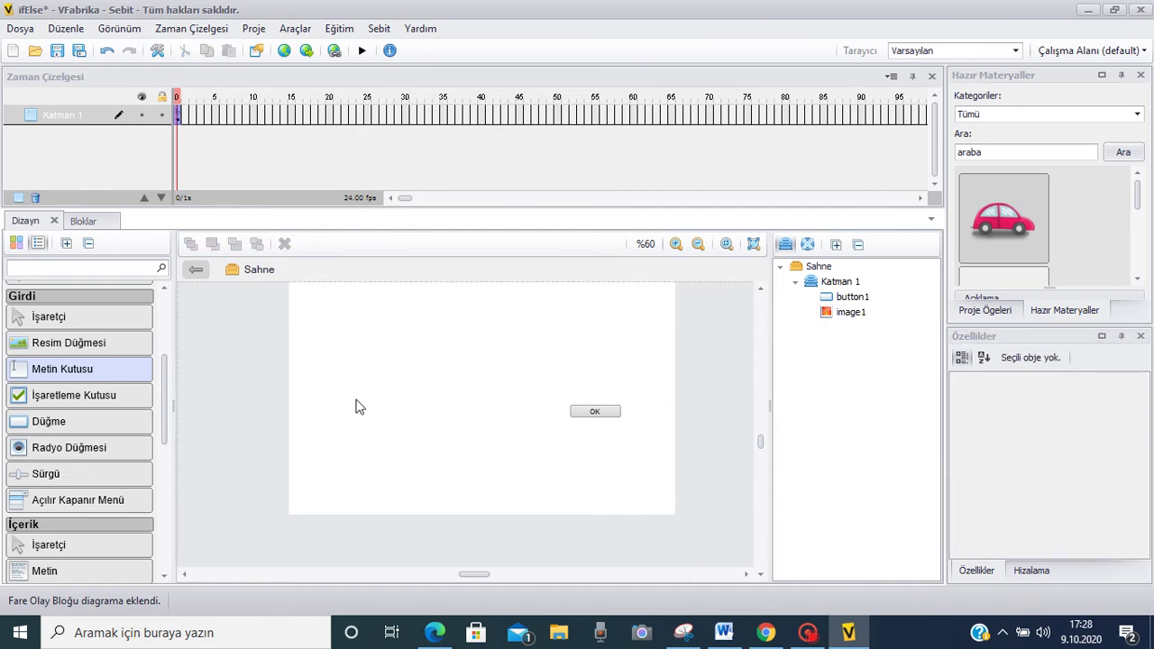
left_click(356, 401)
left_click(478, 406)
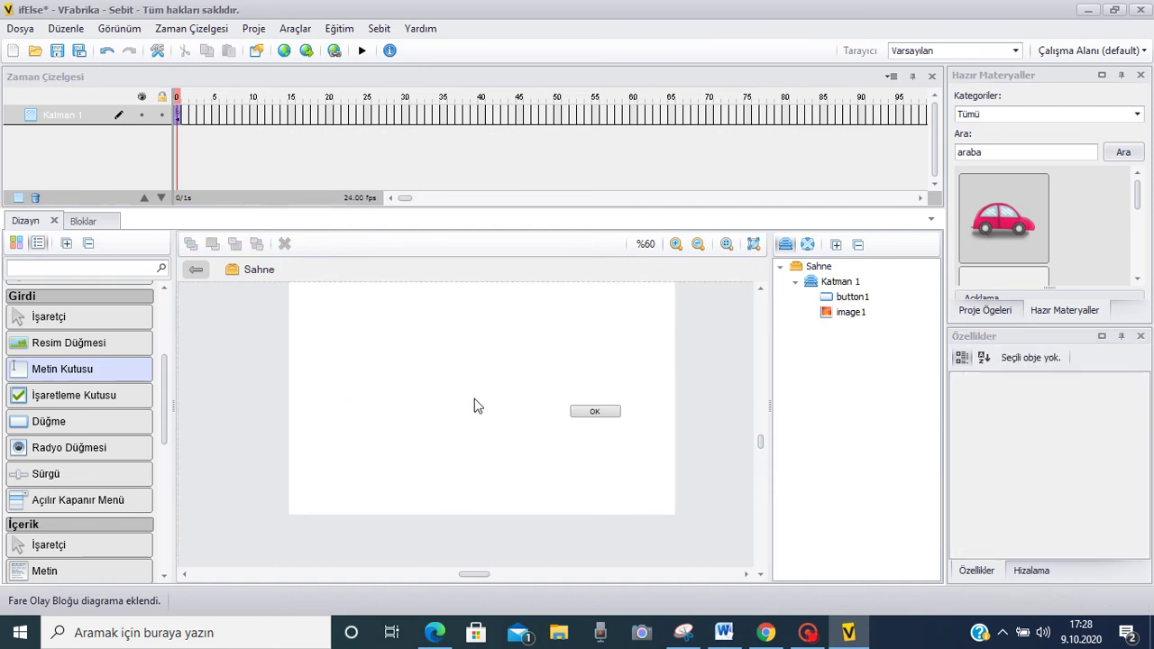
left_click(388, 417)
left_click(597, 412)
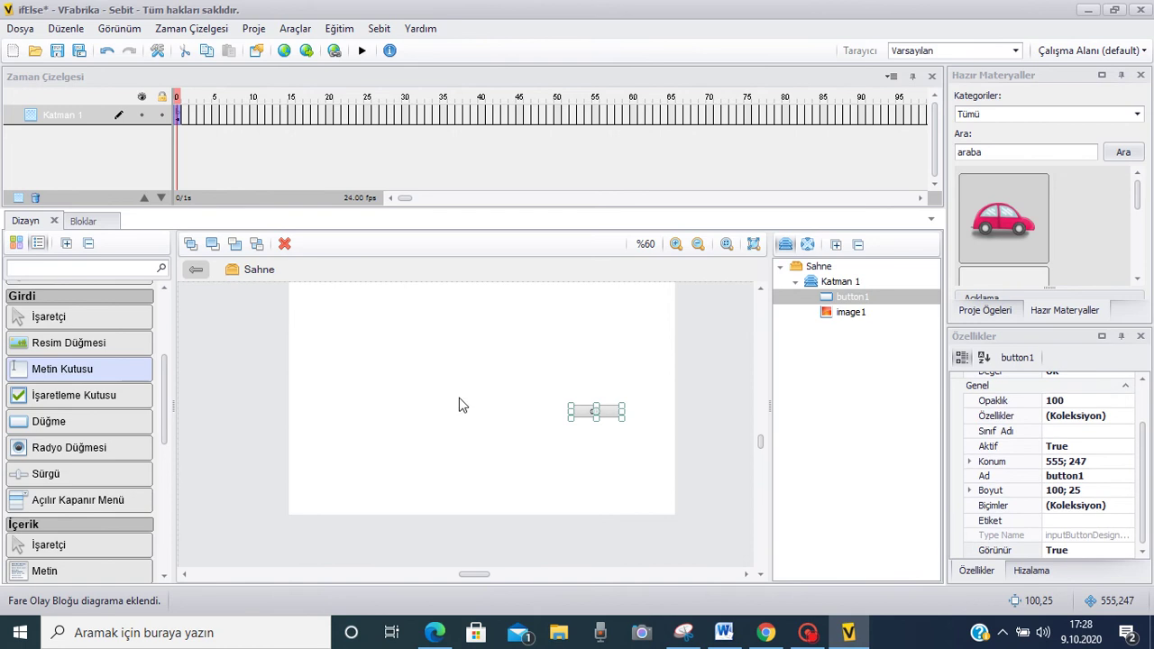
Step: Add an Özellik Ayarla block for the hidden car image inside the button's click event and set its property to Görünürlük
left_click(397, 397)
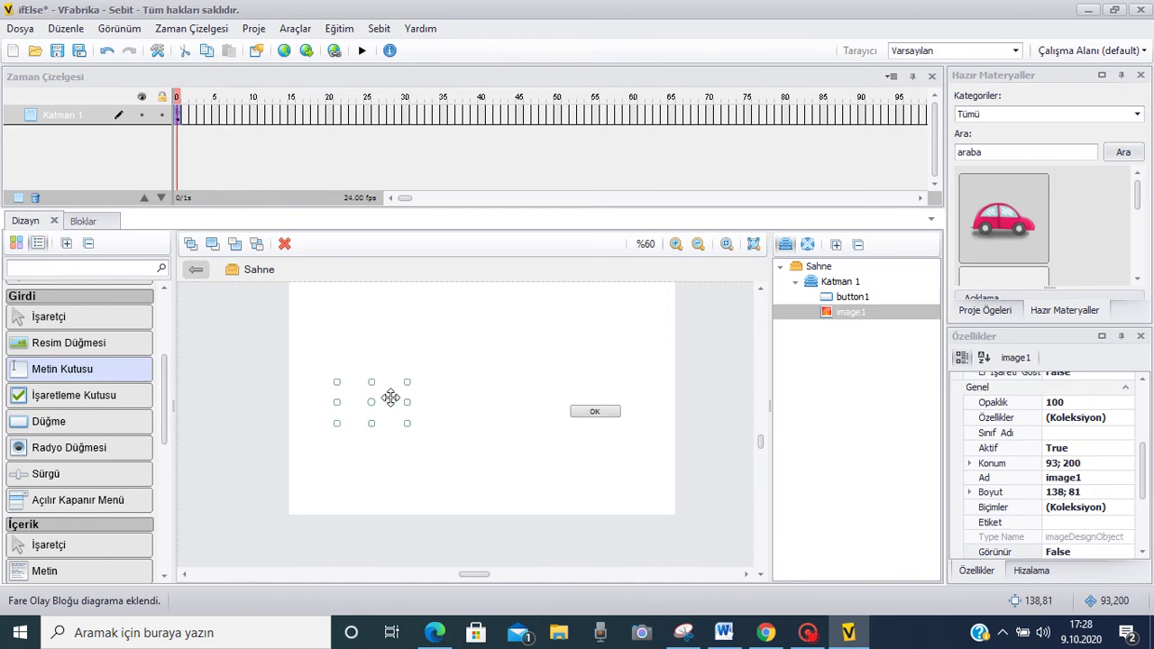
right_click(391, 398)
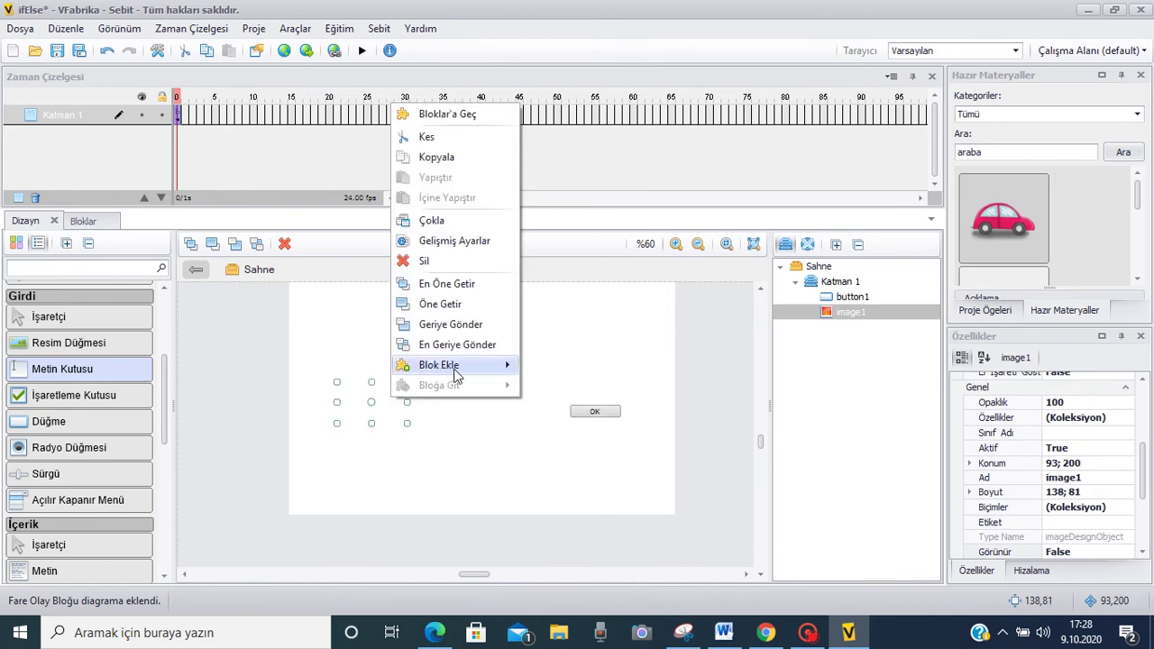
mouse_move(509, 374)
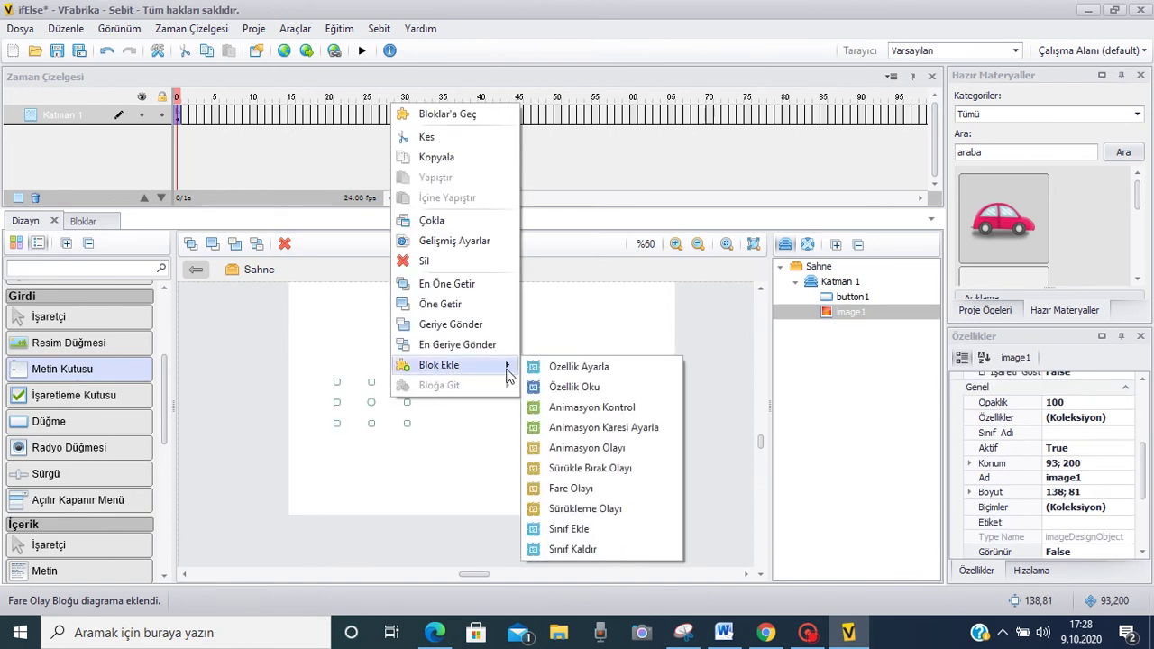
left_click(607, 368)
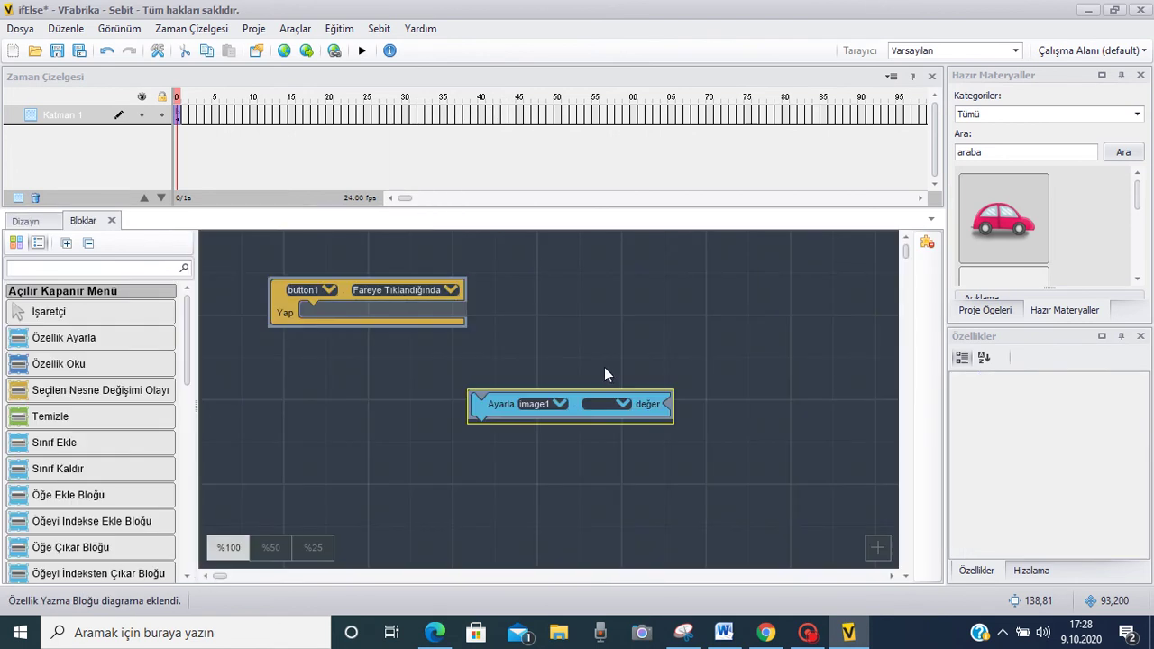
left_click_drag(495, 415, 316, 316)
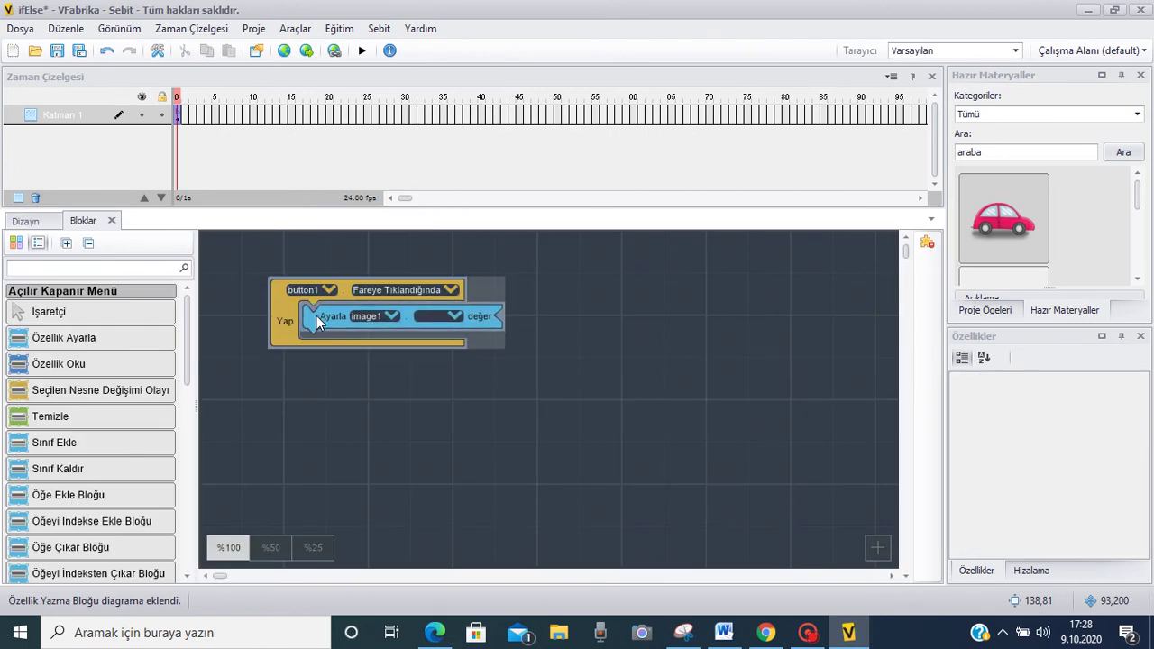
left_click(448, 315)
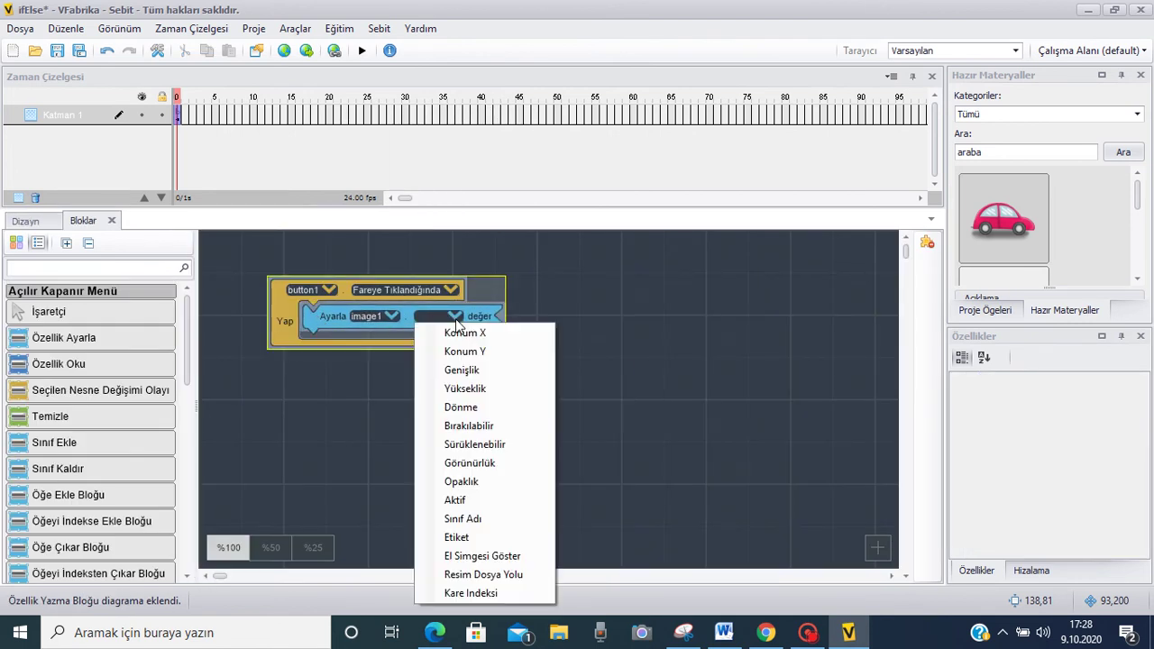
left_click(500, 463)
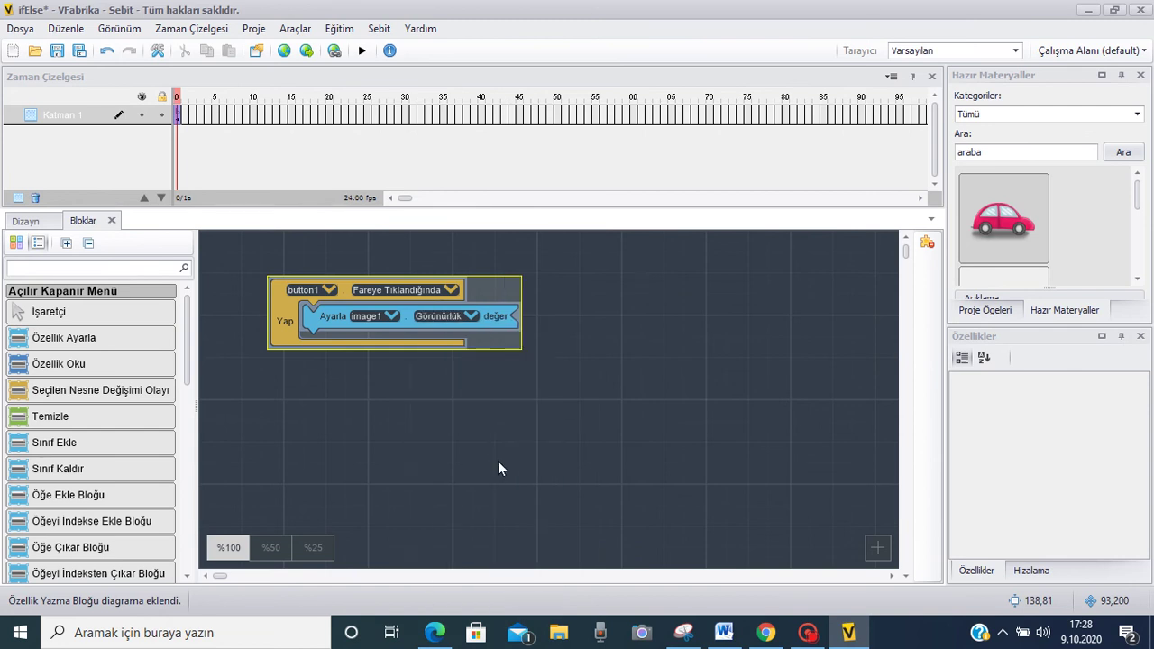
Step: Find the Mantık blocks and attach a Değer block set to doğru to the car image's Görünürlük block in the click event
mouse_move(295, 318)
left_mouse_down()
mouse_move(303, 304)
mouse_move(311, 327)
mouse_move(300, 326)
left_mouse_up()
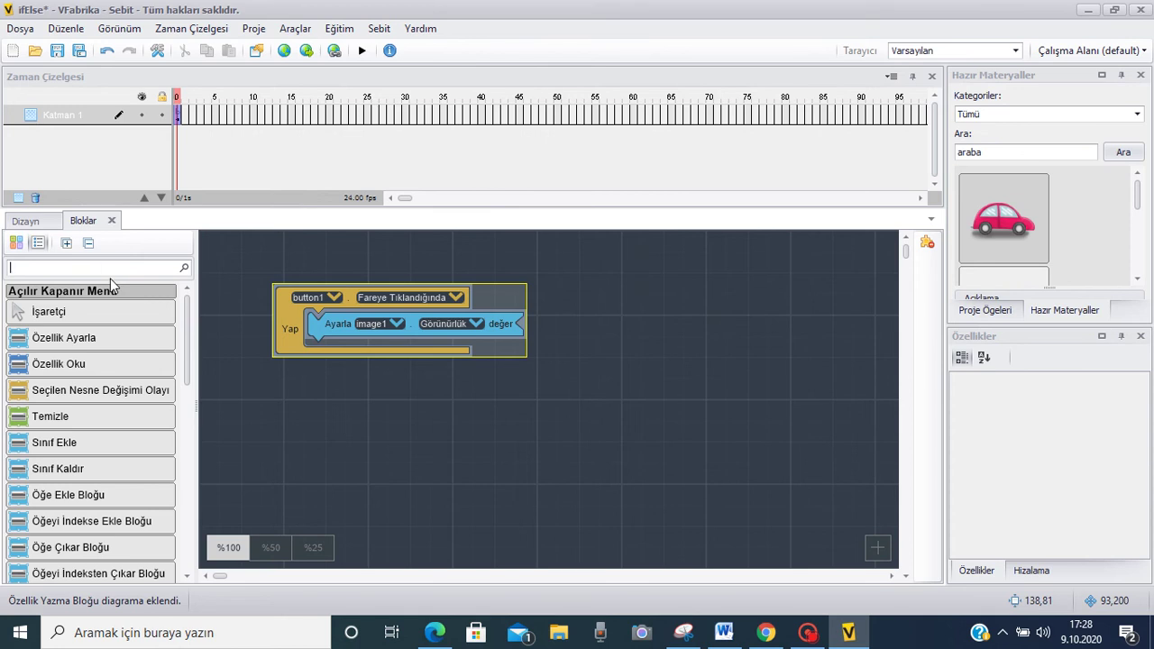
type("mantık")
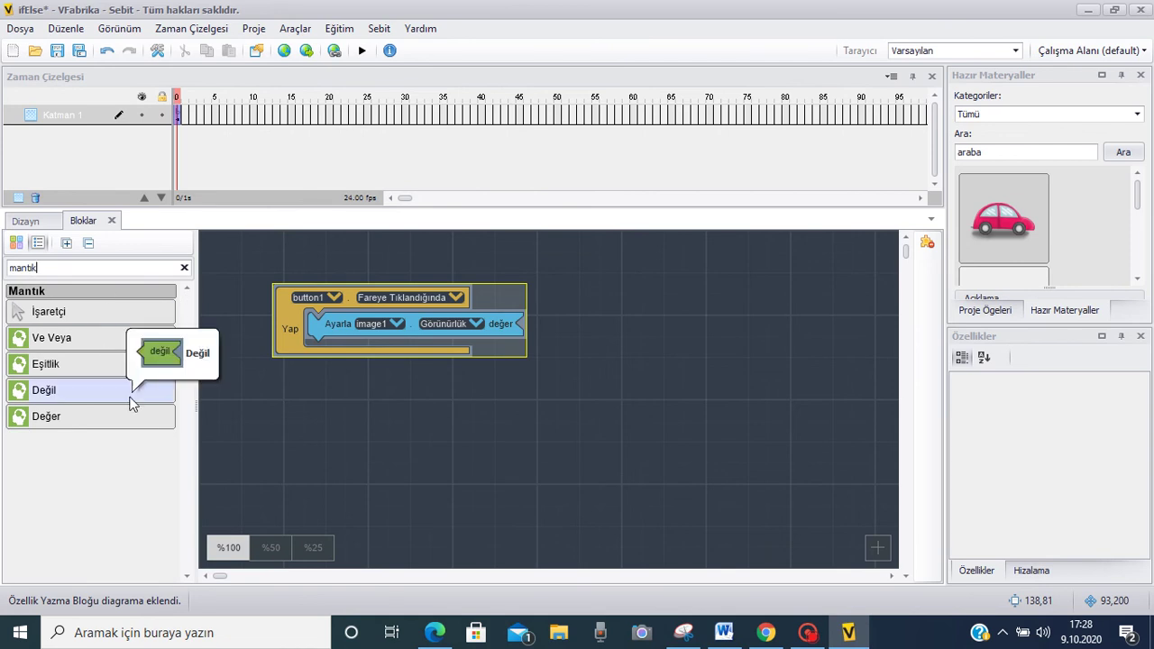
left_click_drag(58, 398, 390, 418)
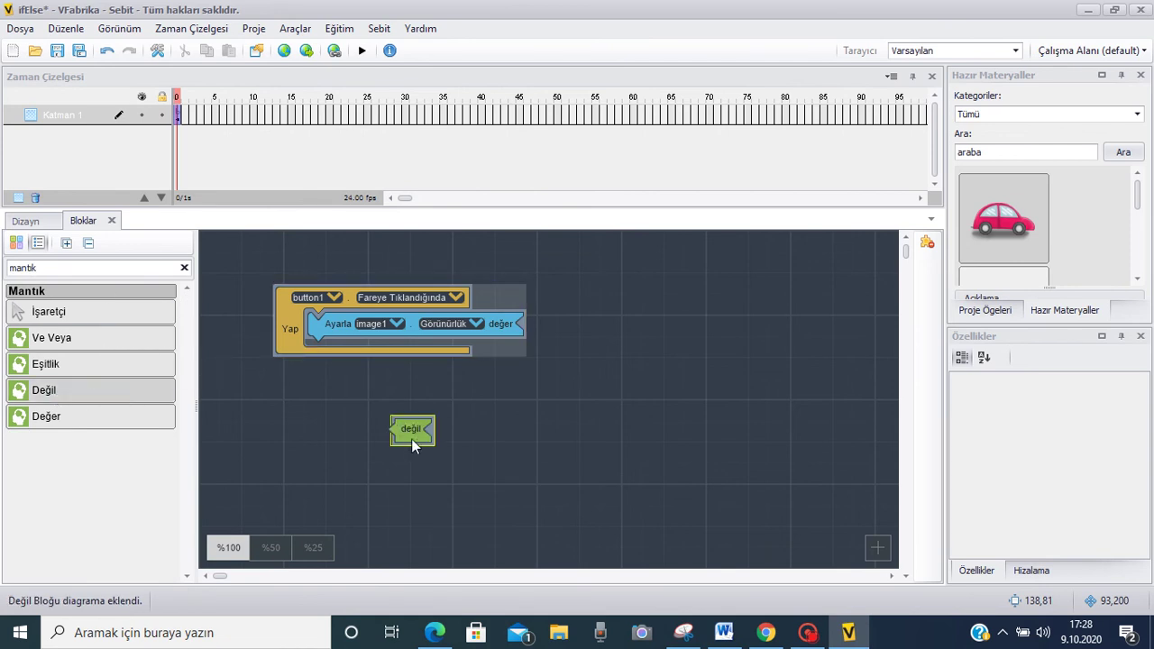
left_click_drag(49, 417, 551, 328)
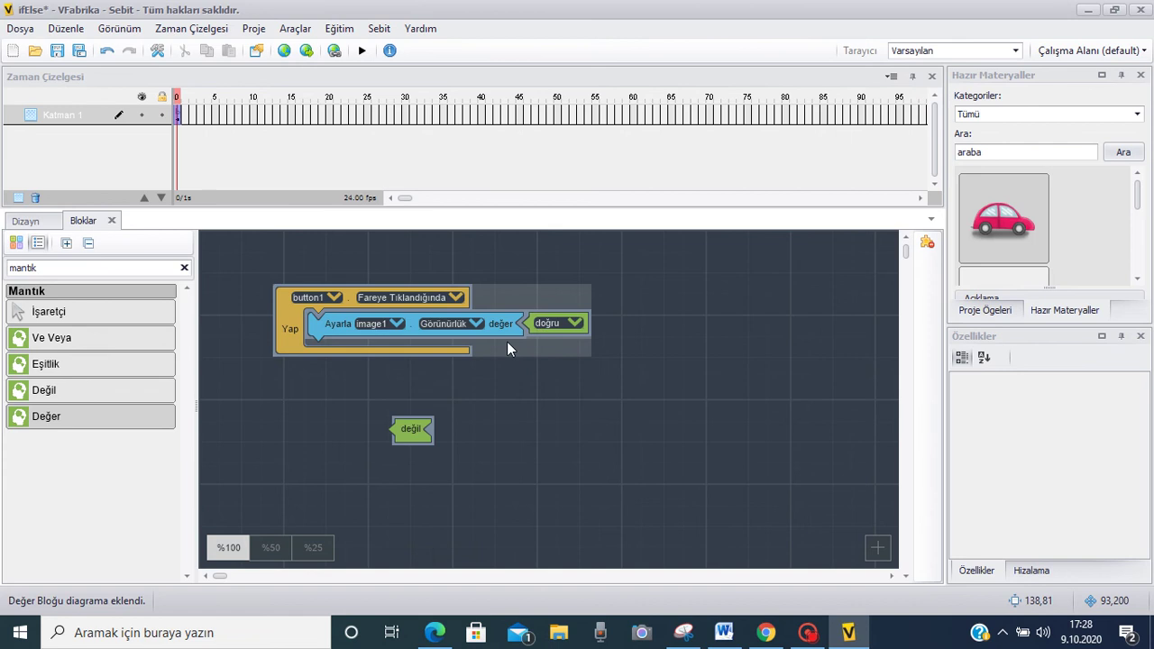
left_click(422, 431)
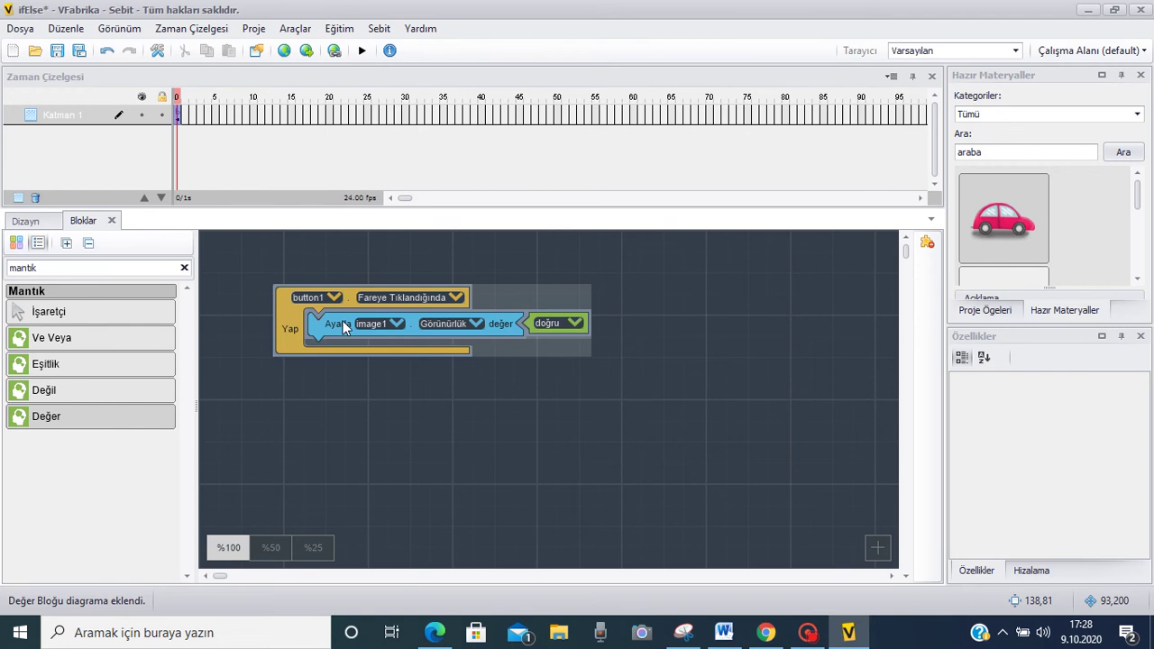
left_click_drag(300, 315, 333, 309)
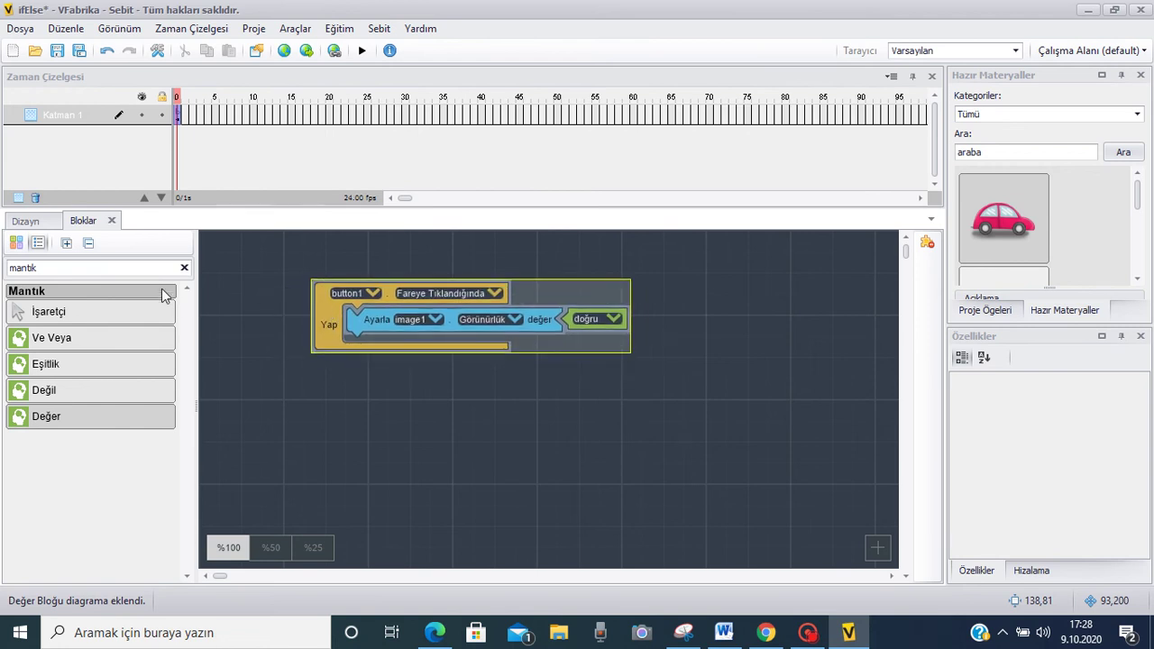
Step: Preview the project in the browser, test the OK button, close the preview page and return to VFabrika
left_click(306, 51)
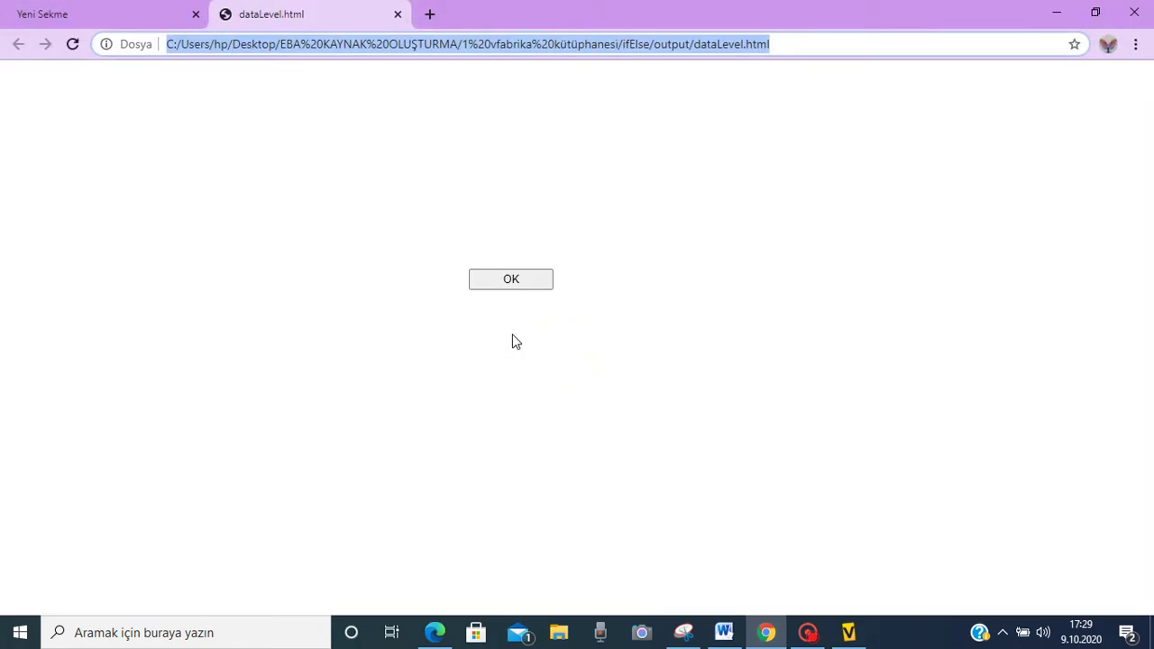
left_click(526, 280)
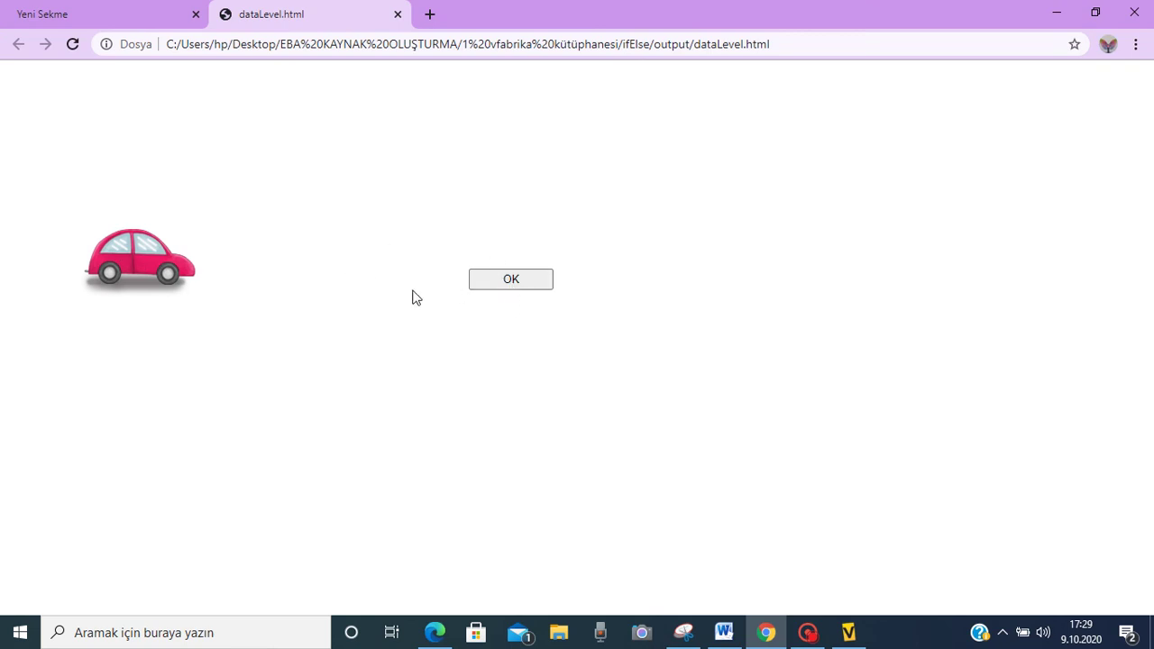
left_click(397, 14)
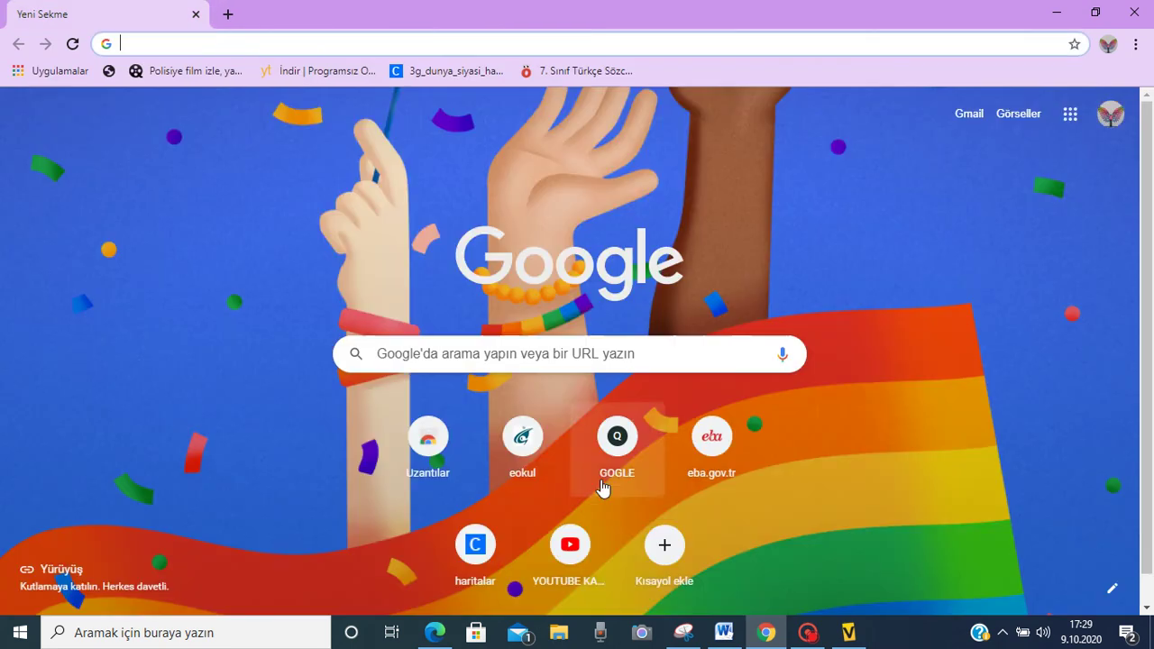
left_click(848, 632)
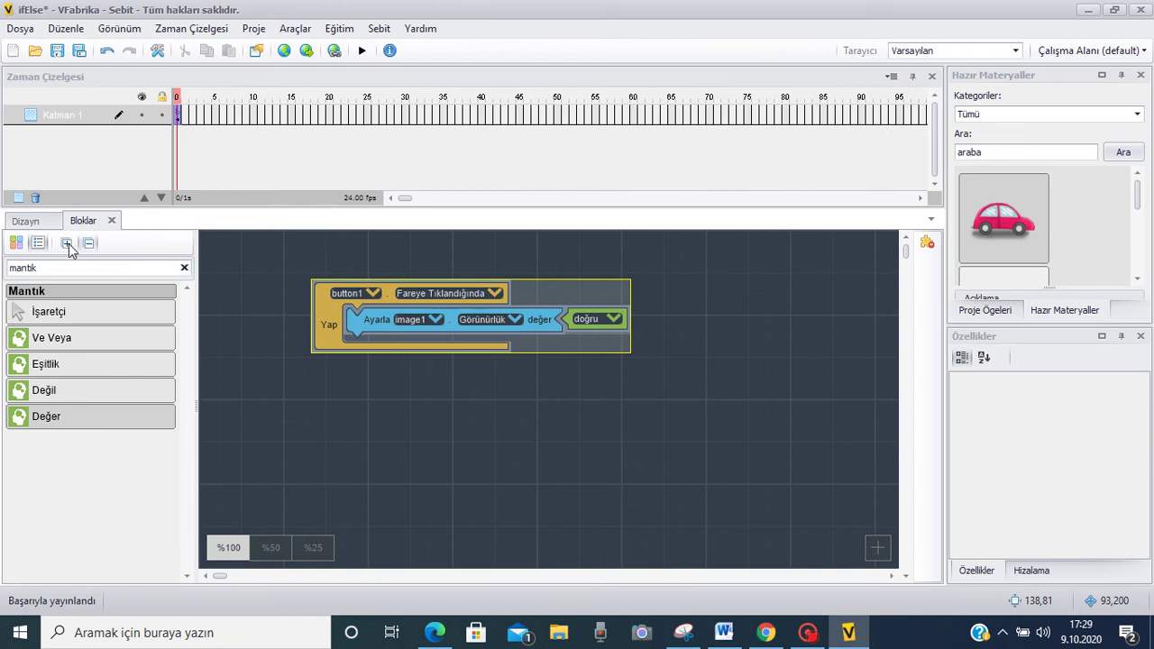
left_click(34, 222)
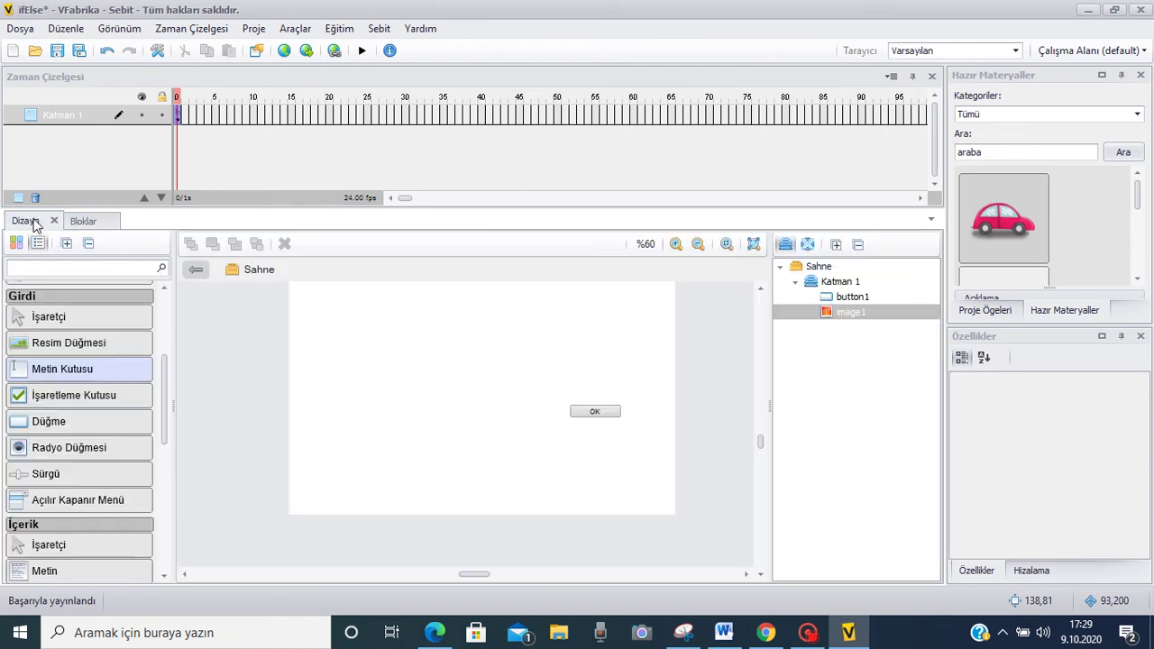
left_click(594, 413)
left_click(380, 390)
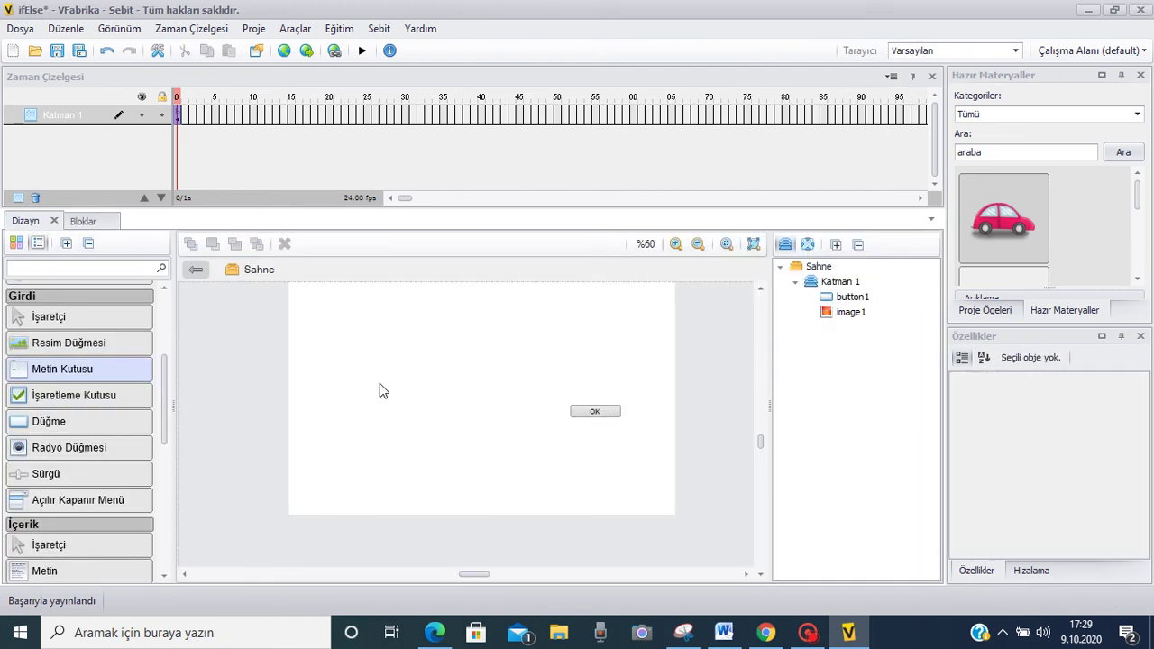
left_click(591, 411)
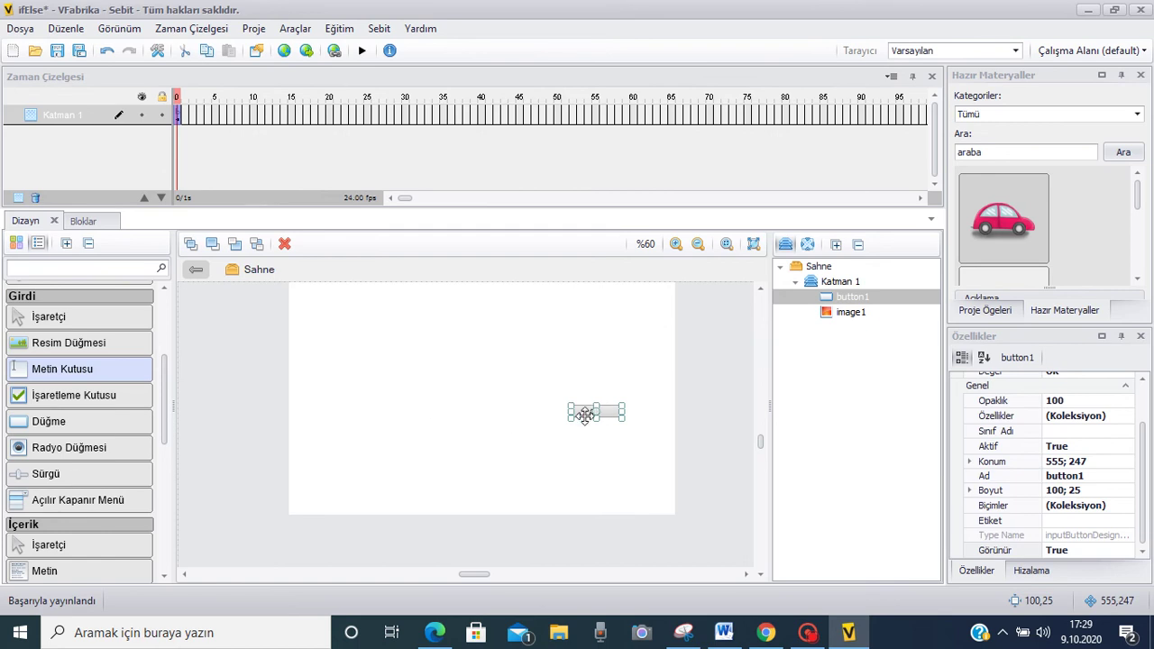
left_click(83, 221)
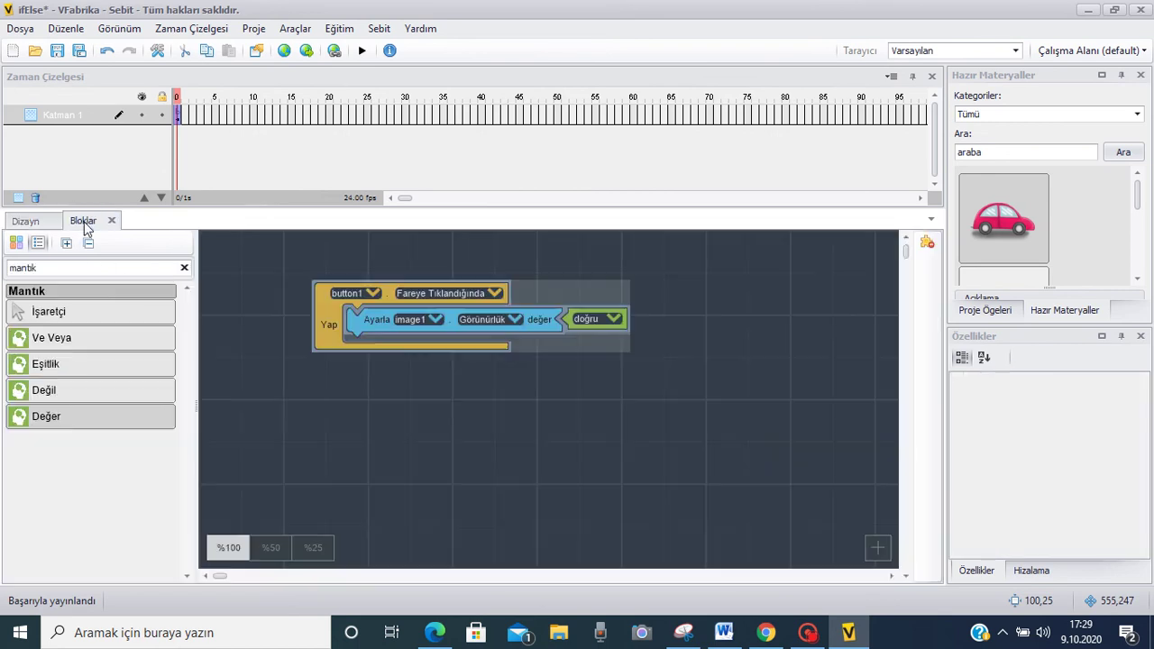
Step: Take the car's Görünürlük block out of the button's click event and insert an Eğer ise block there instead
left_click_drag(359, 324, 347, 380)
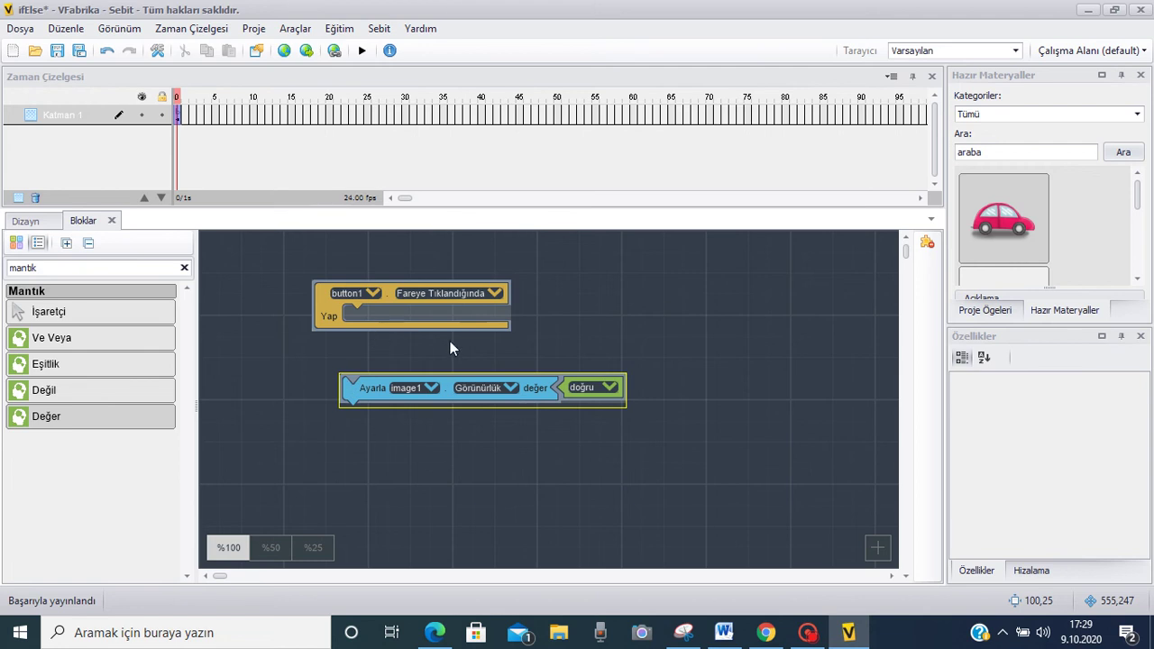
double_click(22, 267)
type("eğer")
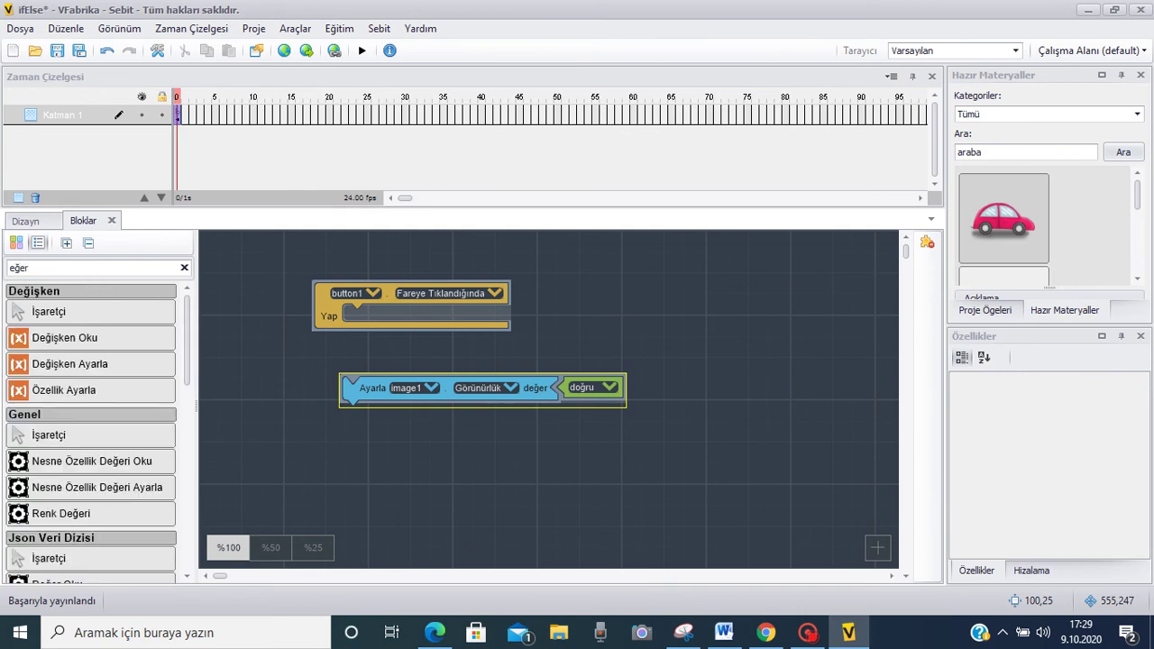
type(" is")
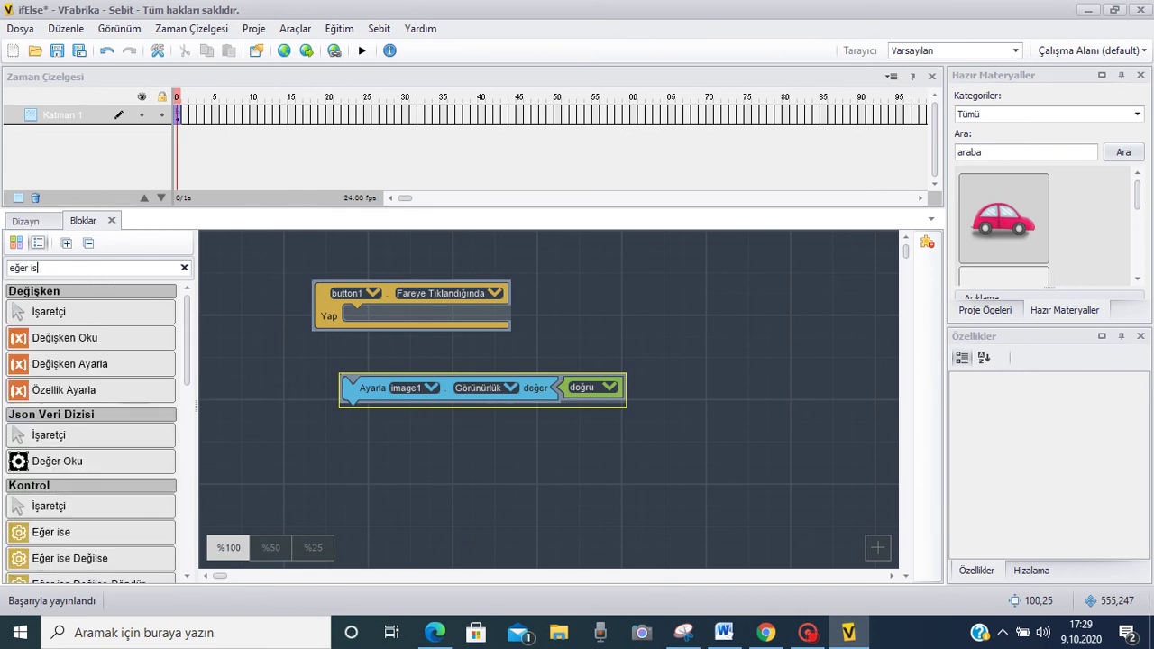
type("e")
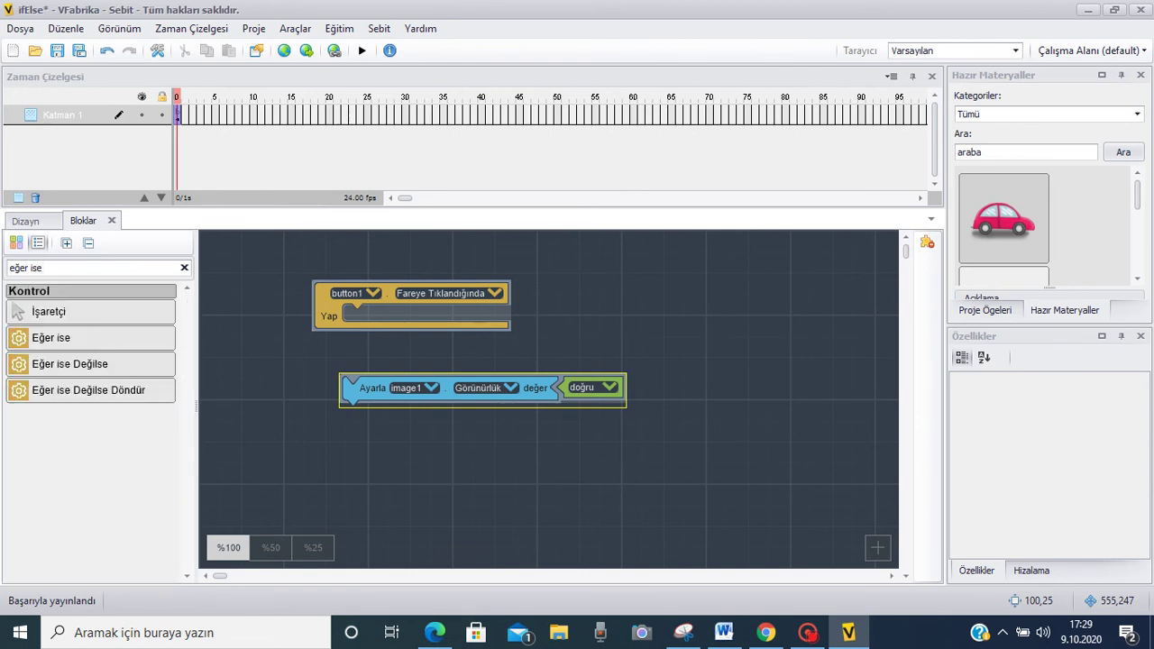
mouse_move(52, 342)
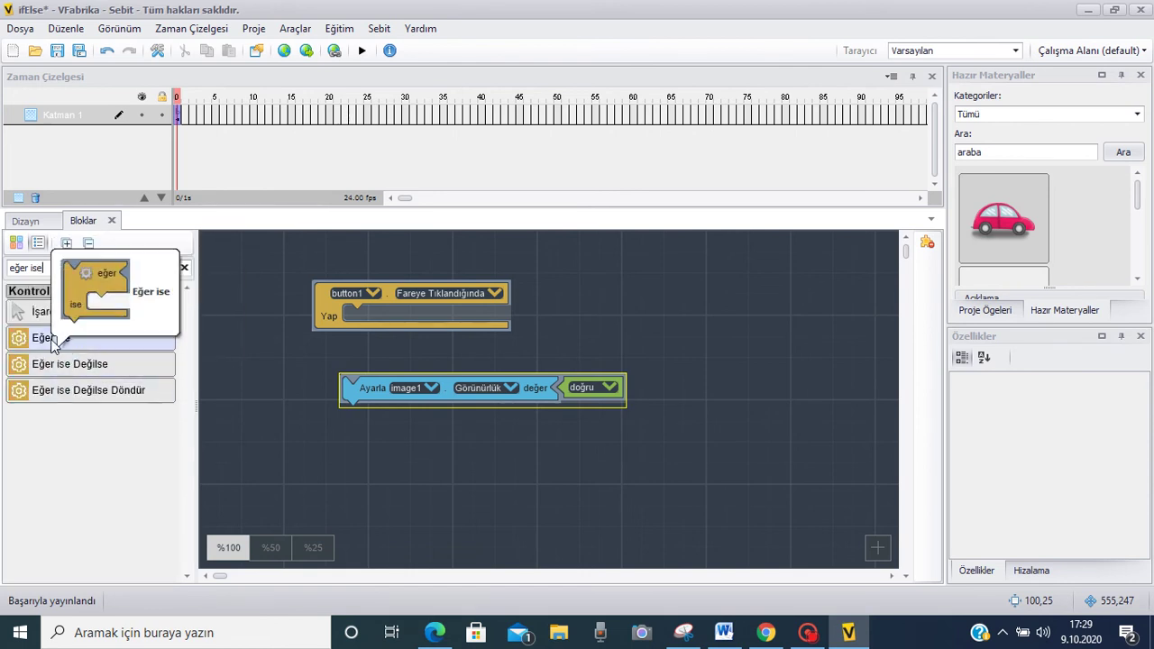
left_click_drag(53, 343, 349, 335)
left_click_drag(359, 379, 408, 468)
left_click_drag(331, 311, 298, 299)
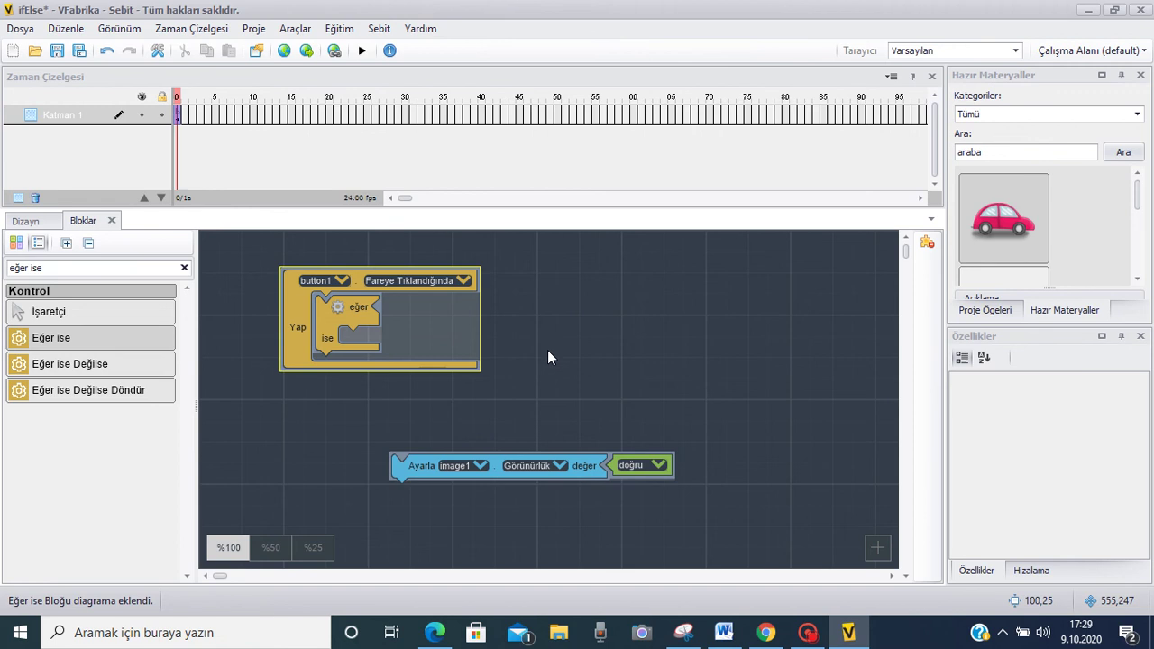
Step: Set the Opaklık of the hidden car image on the design stage to 50
left_click(31, 221)
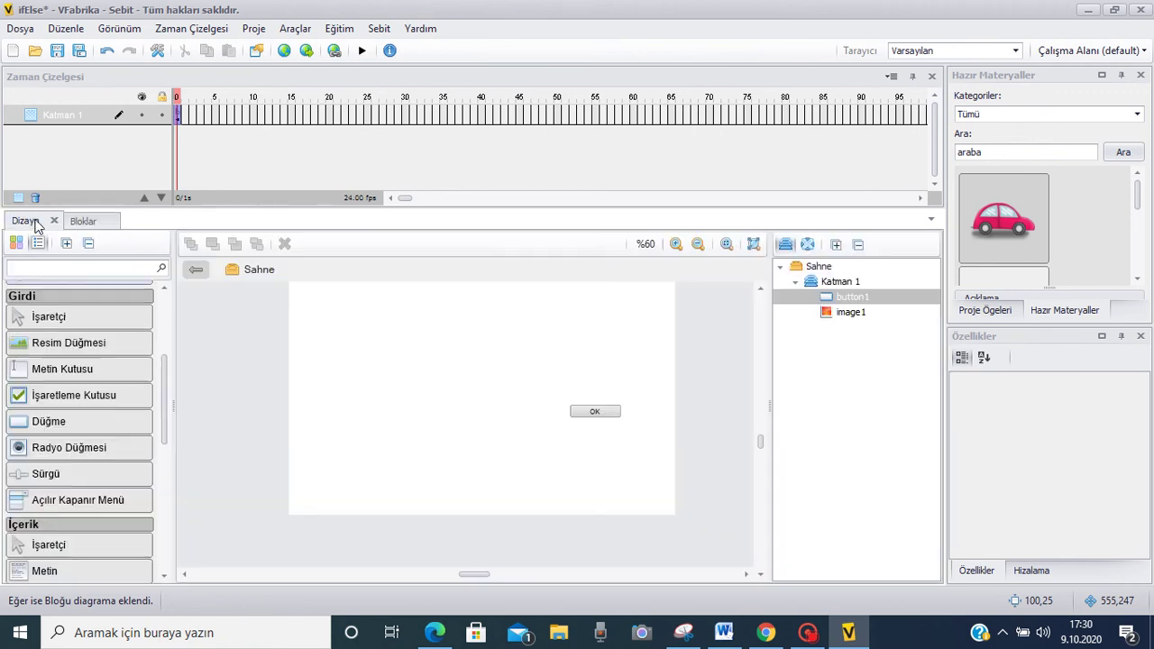
left_click(402, 400)
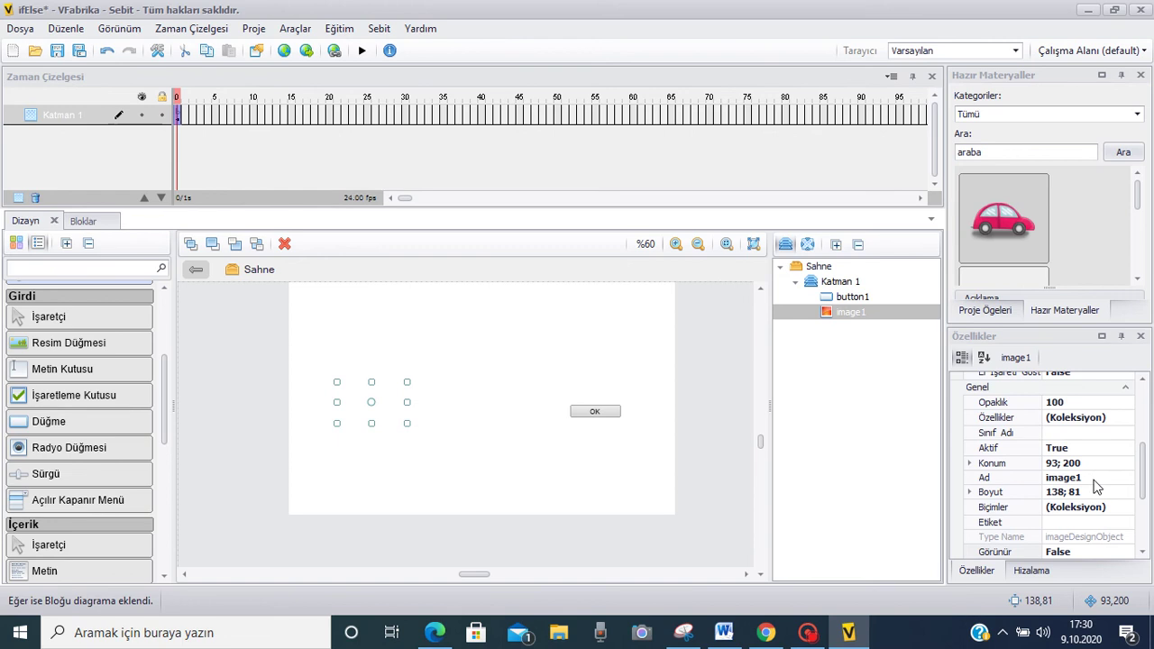
scroll(1096, 487, "down", 3)
scroll(1096, 487, "up", 3)
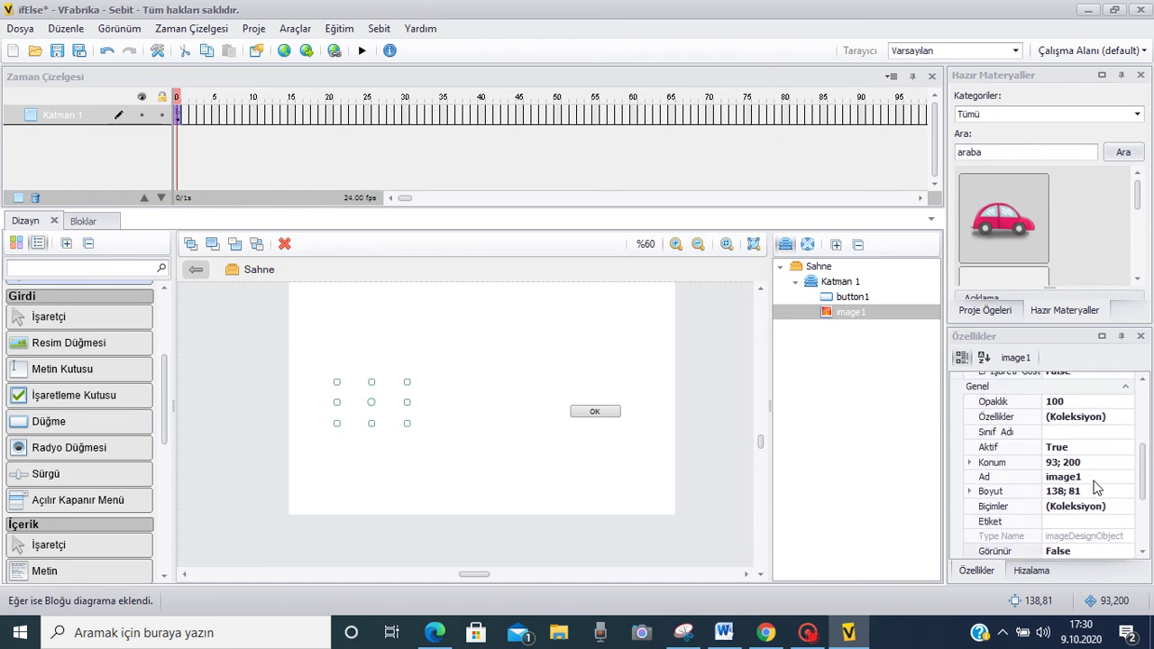
scroll(1098, 476, "down", 3)
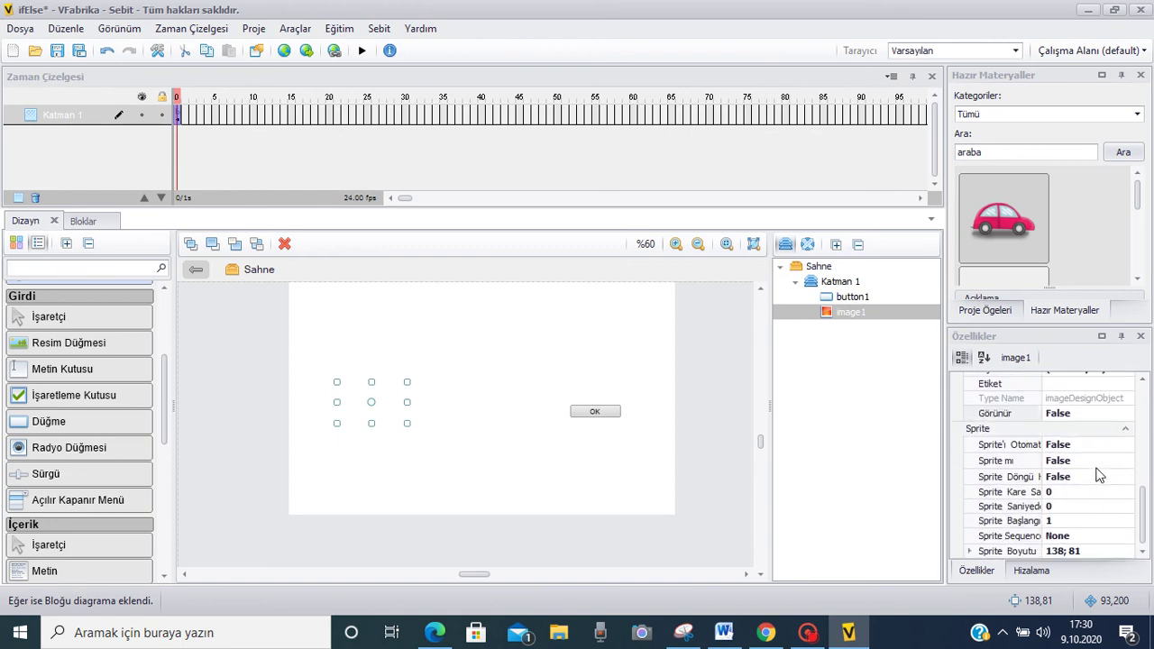
scroll(1095, 469, "up", 3)
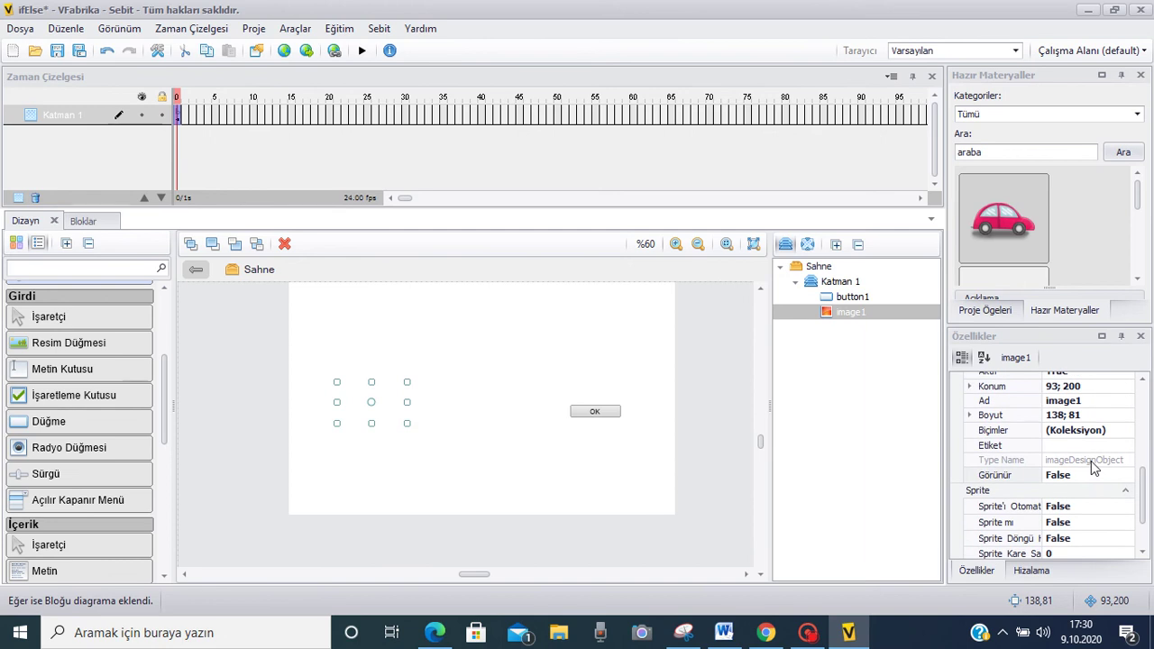
scroll(1092, 465, "up", 4)
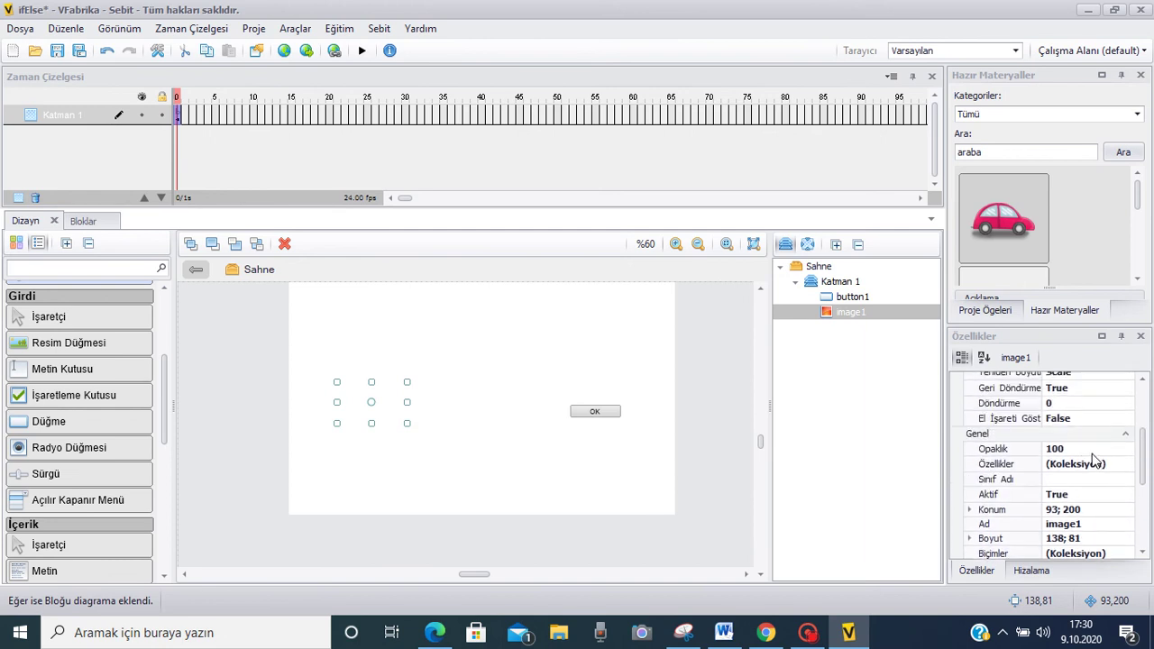
left_click(1086, 449)
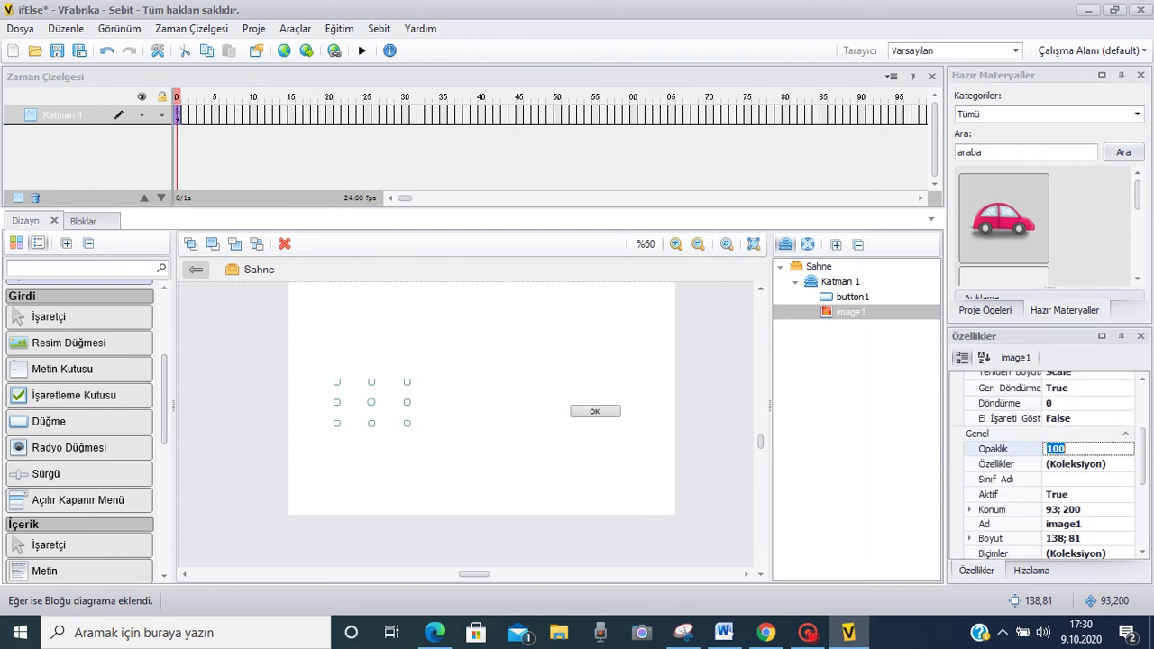
type("50")
left_click(541, 442)
Step: Set the car image's Görünür property to True
left_click(402, 397)
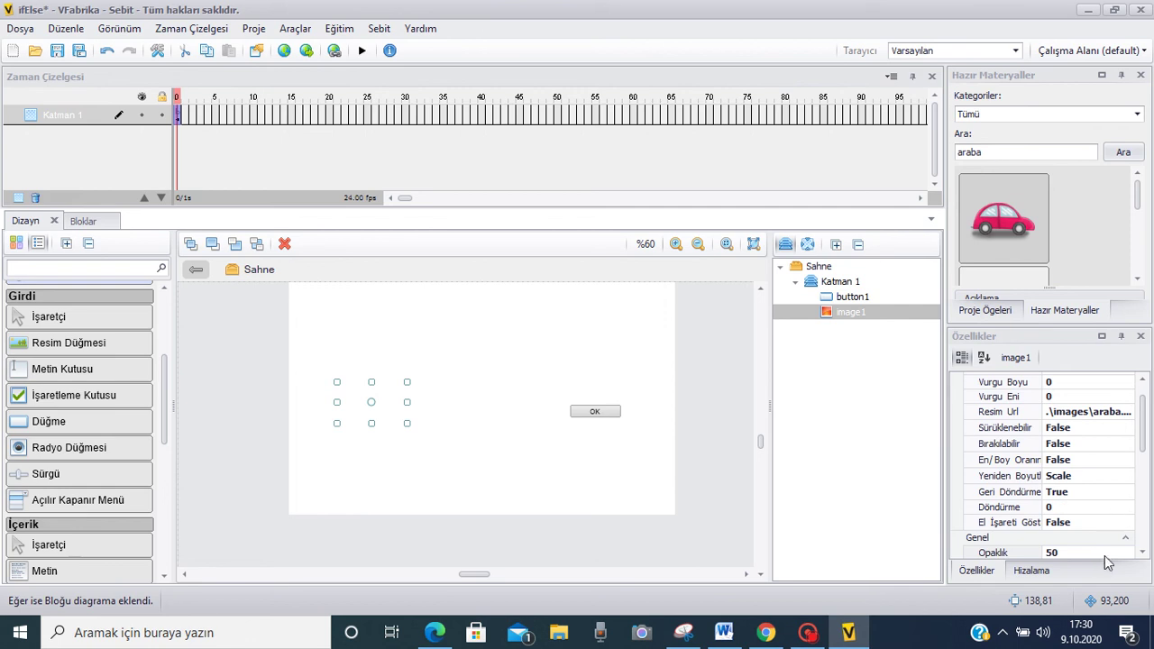
scroll(1140, 453, "down", 3)
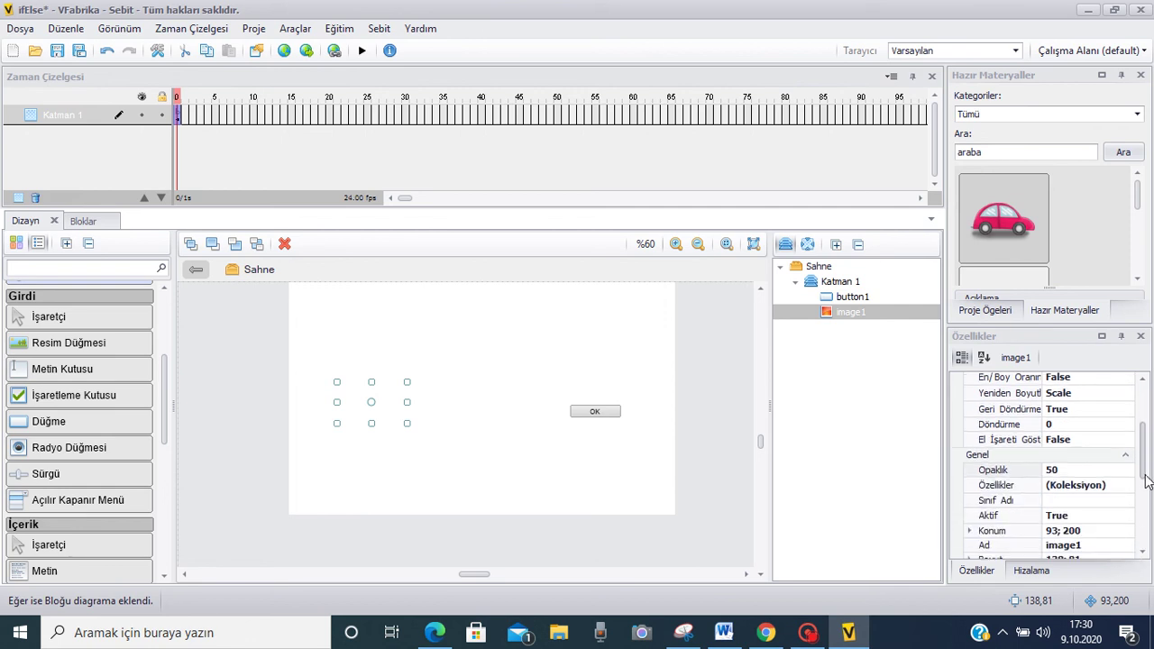
left_click(1099, 450)
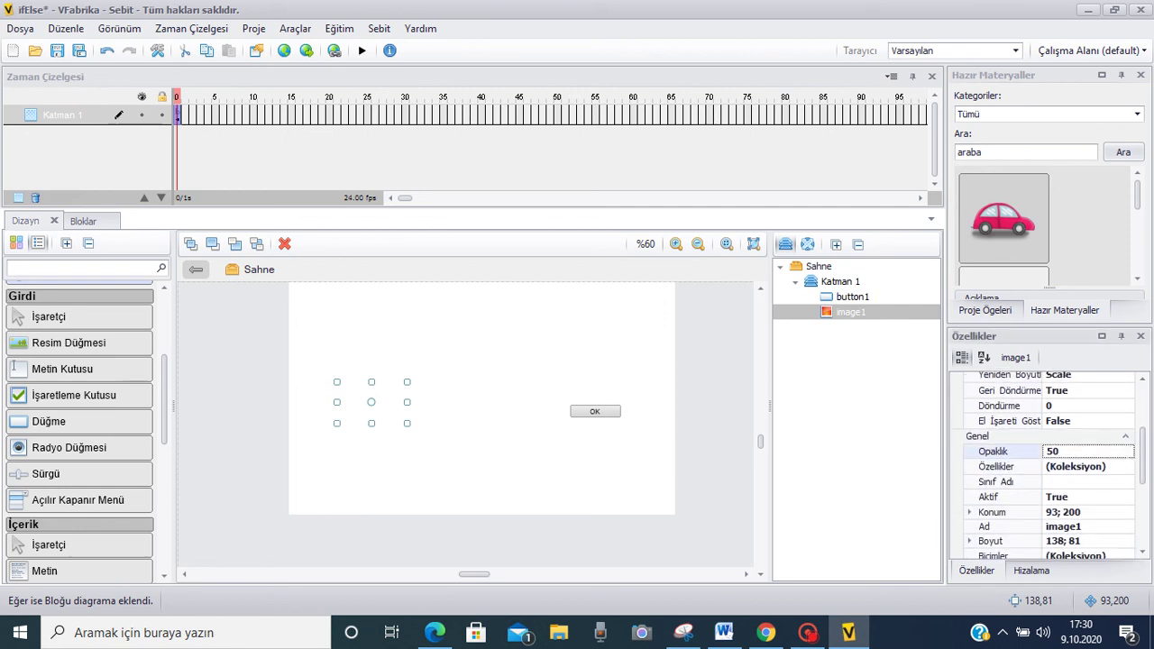
scroll(1147, 463, "down", 5)
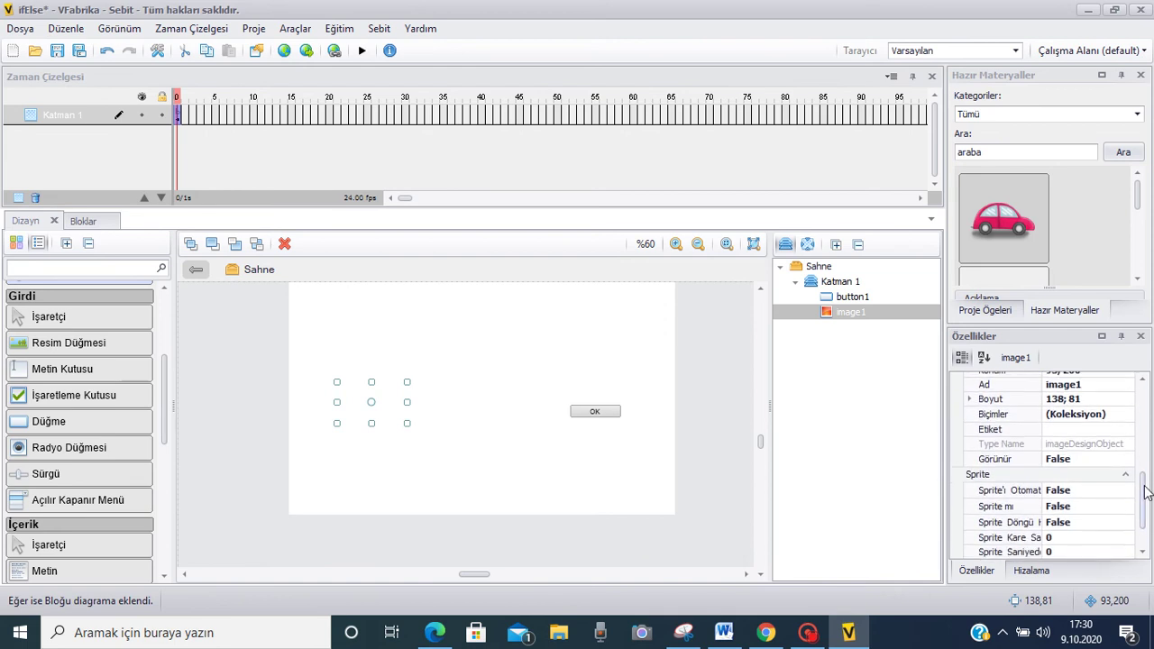
left_click(1126, 460)
left_click(1099, 473)
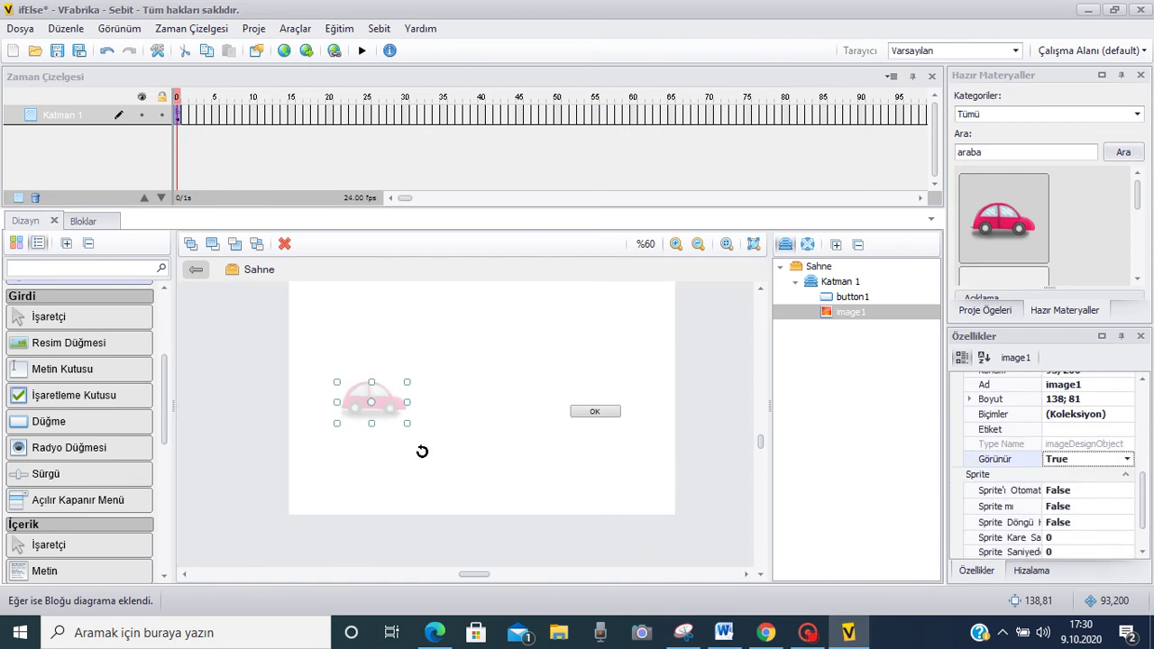
left_click(466, 397)
left_click(381, 407)
left_click(481, 394)
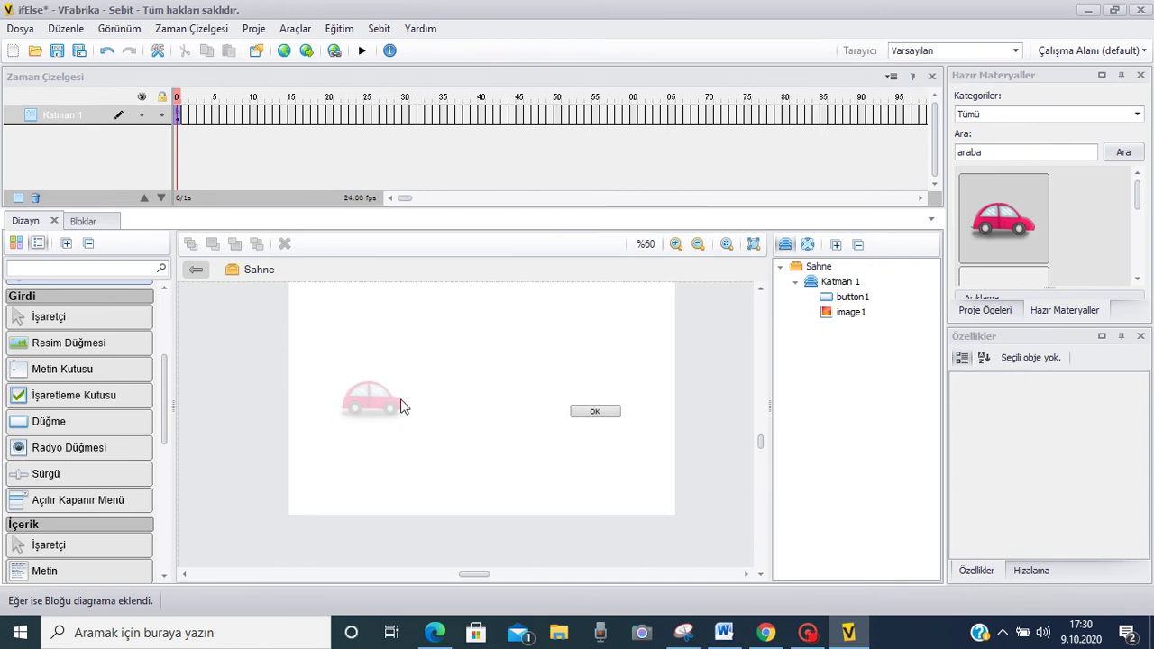
left_click(369, 413)
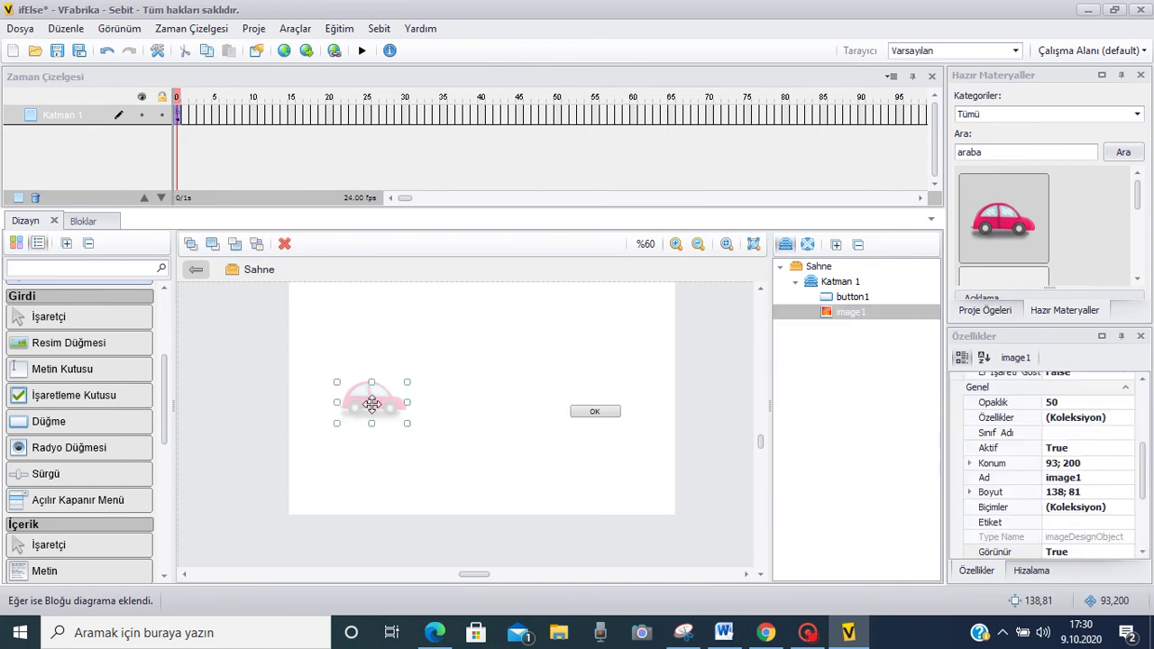
Step: Move the OK button on the stage left, closer to the car image
left_click(466, 410)
left_click_drag(594, 417, 493, 409)
left_click(595, 422)
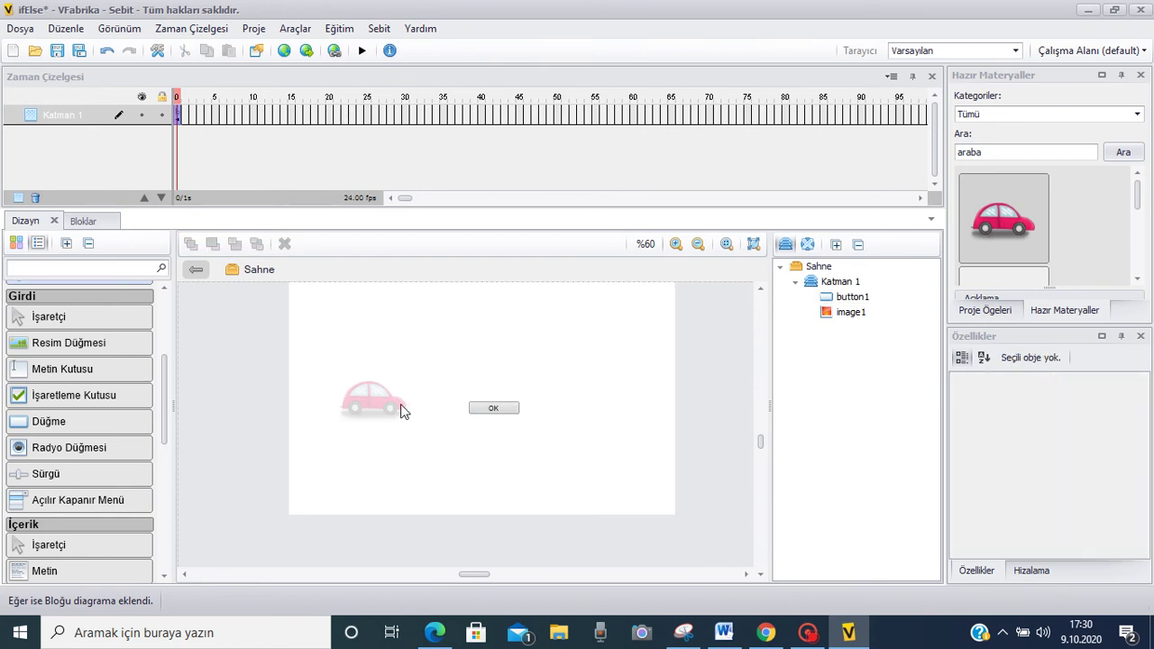
Step: Add a Sürgü slider to the stage below the car image and stretch it to about 611 wide
left_click(397, 408)
left_click(568, 419)
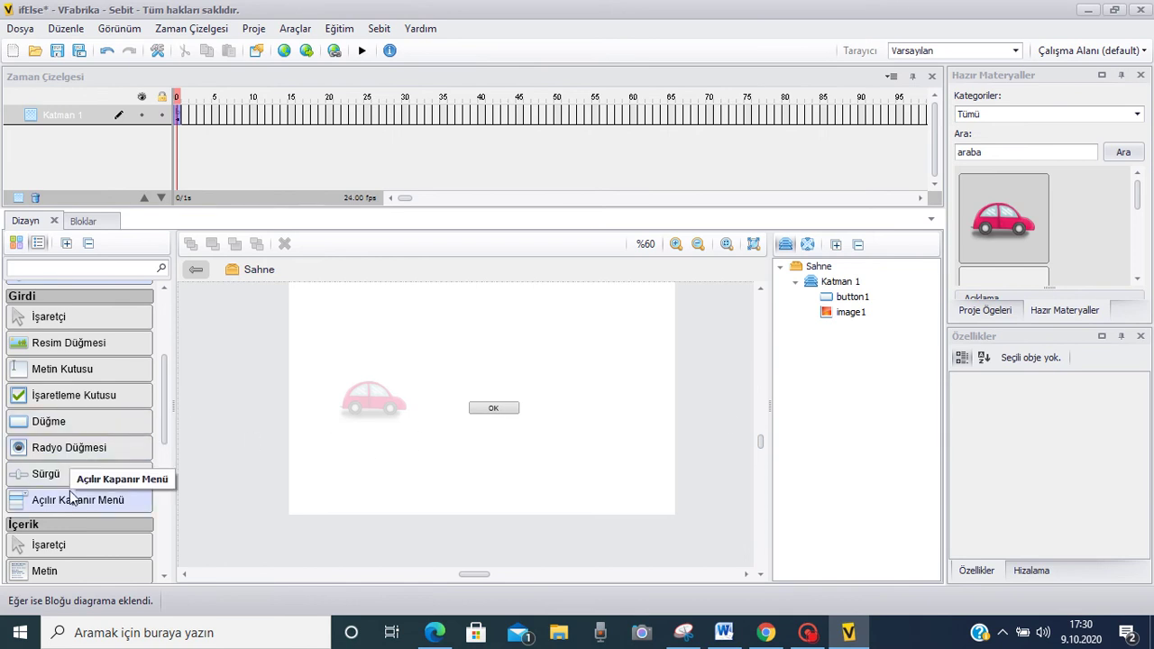
left_click_drag(68, 473, 369, 493)
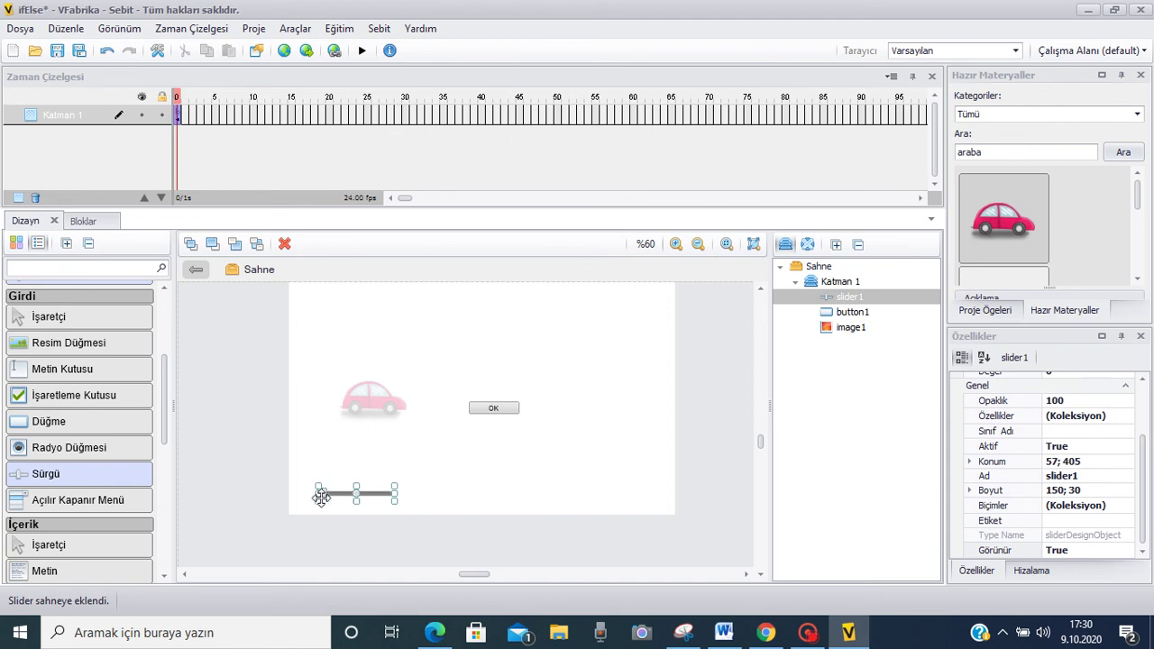
left_click_drag(394, 493, 629, 496)
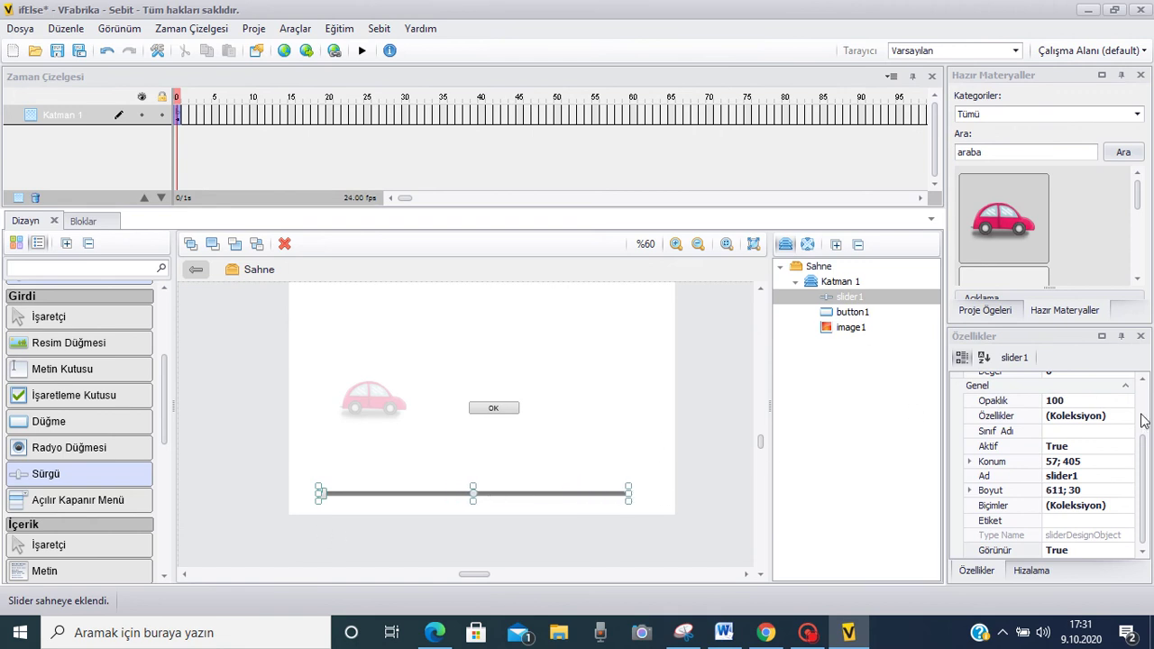
Step: Set the slider's Adım Büyüklüğü to 10
scroll(1141, 466, "up", 2)
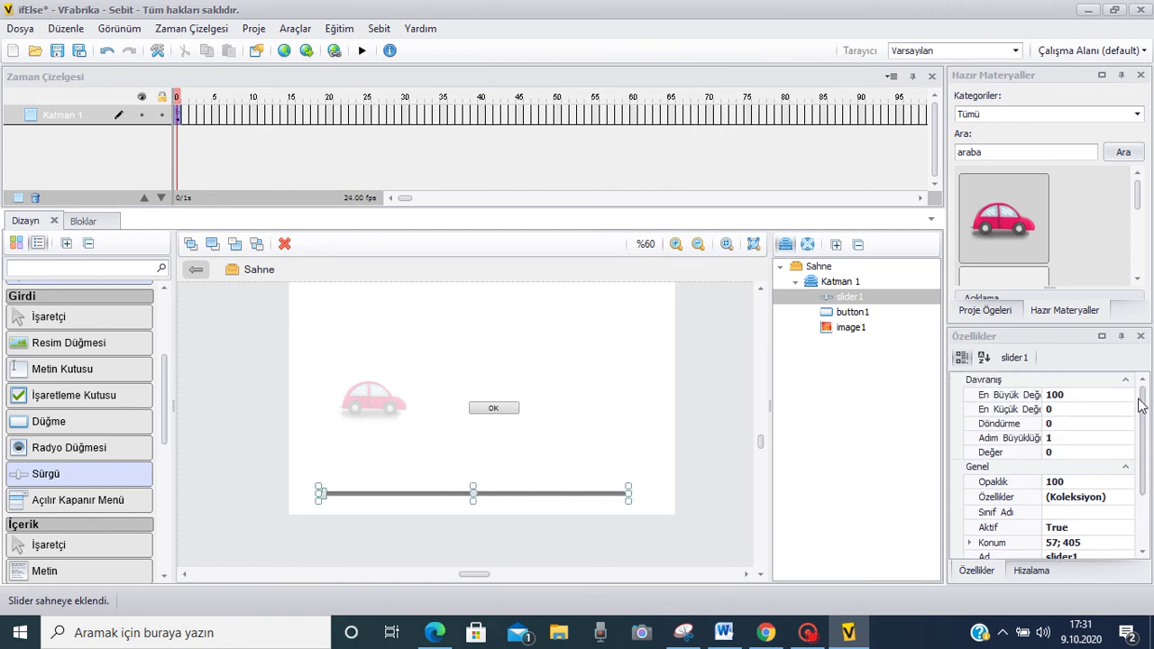
left_click(1069, 440)
type("0")
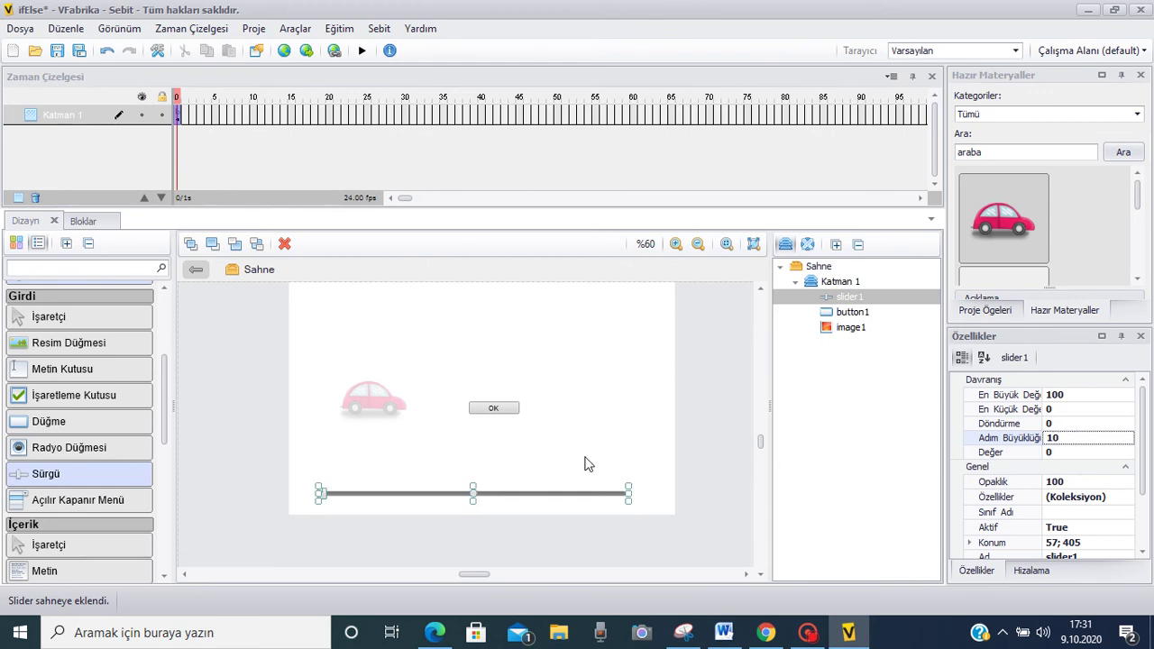
left_click(588, 464)
left_click(538, 494)
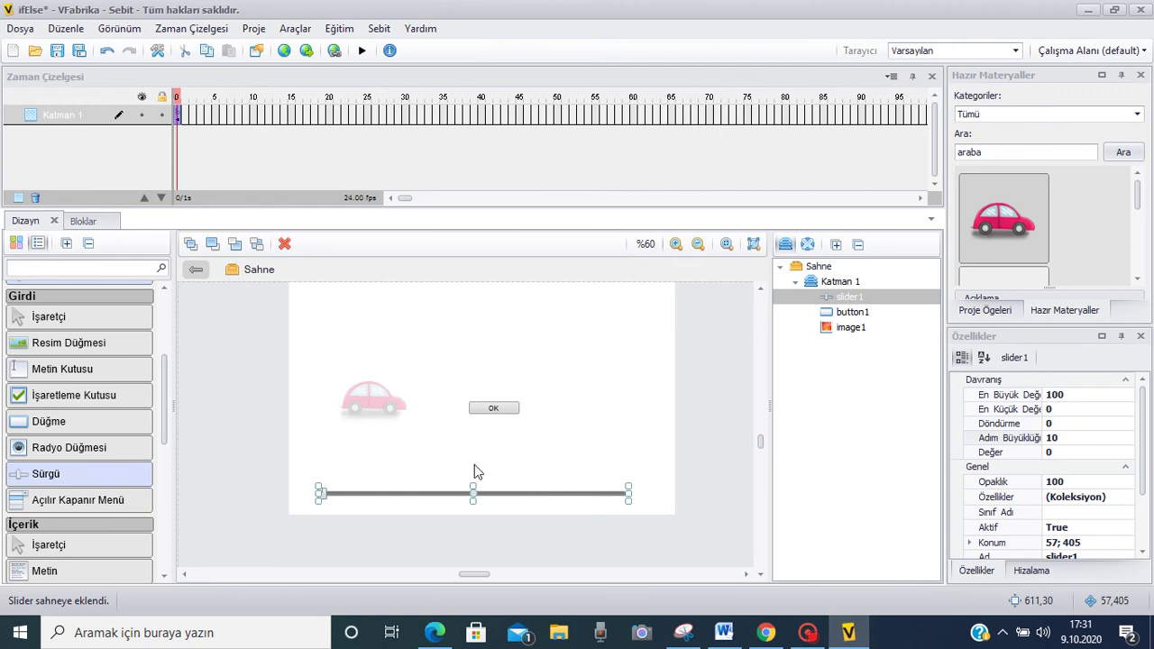
Step: Add a Değer Değişme Olayı block for the slider under the car image
left_click(391, 405)
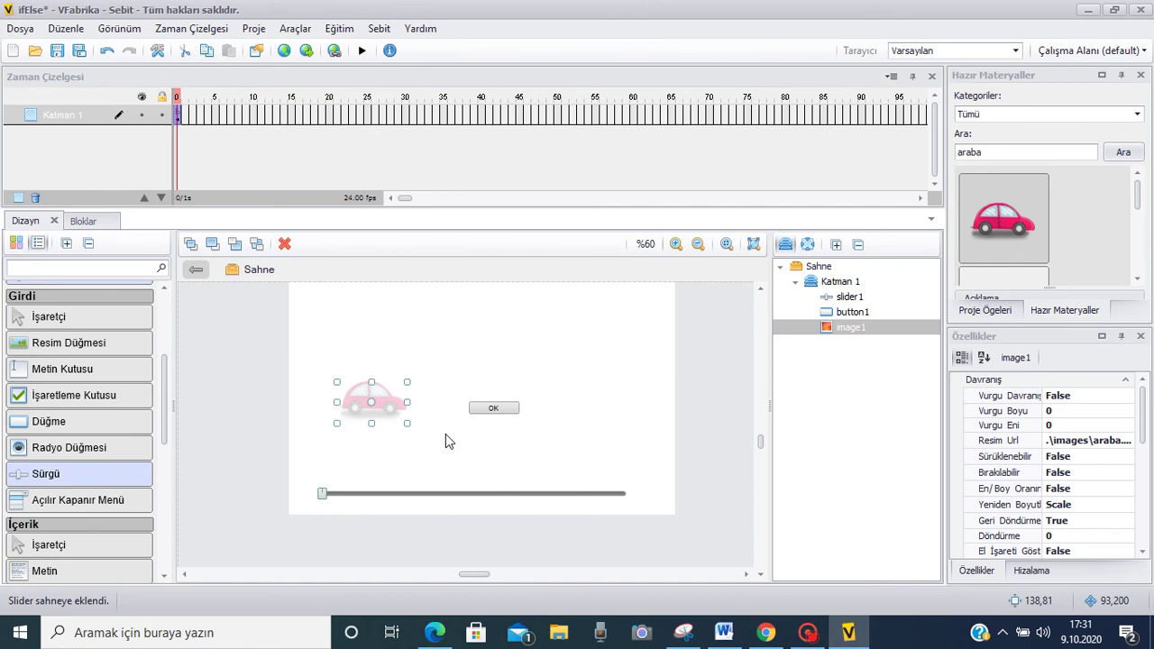
left_click(445, 492)
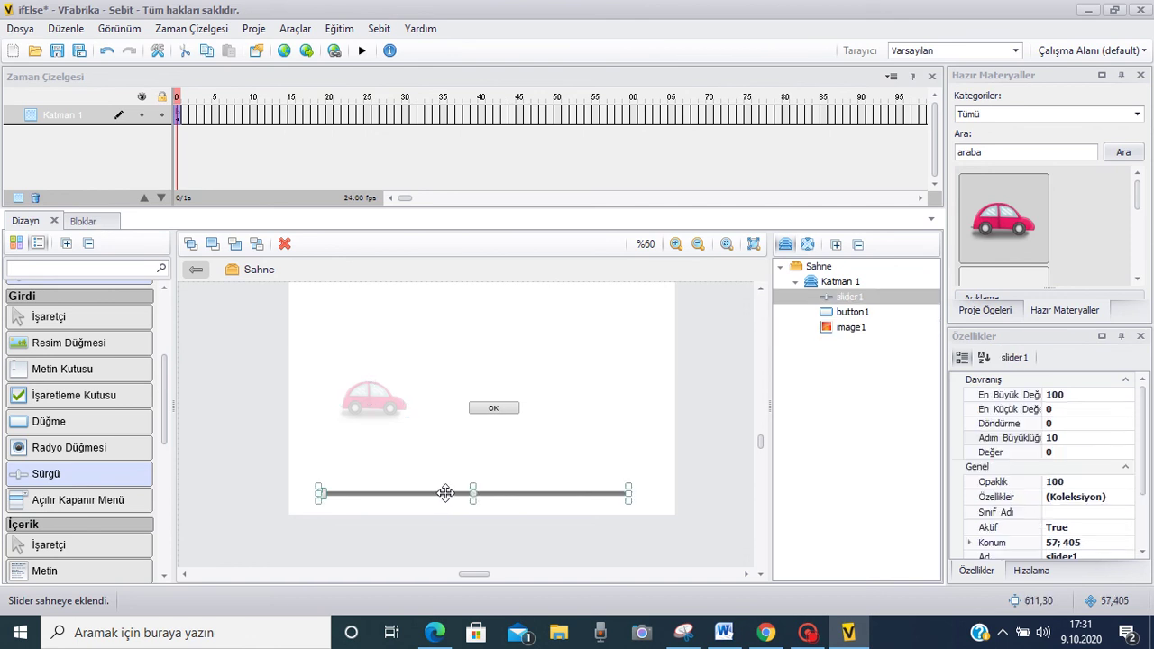
right_click(444, 492)
mouse_move(514, 465)
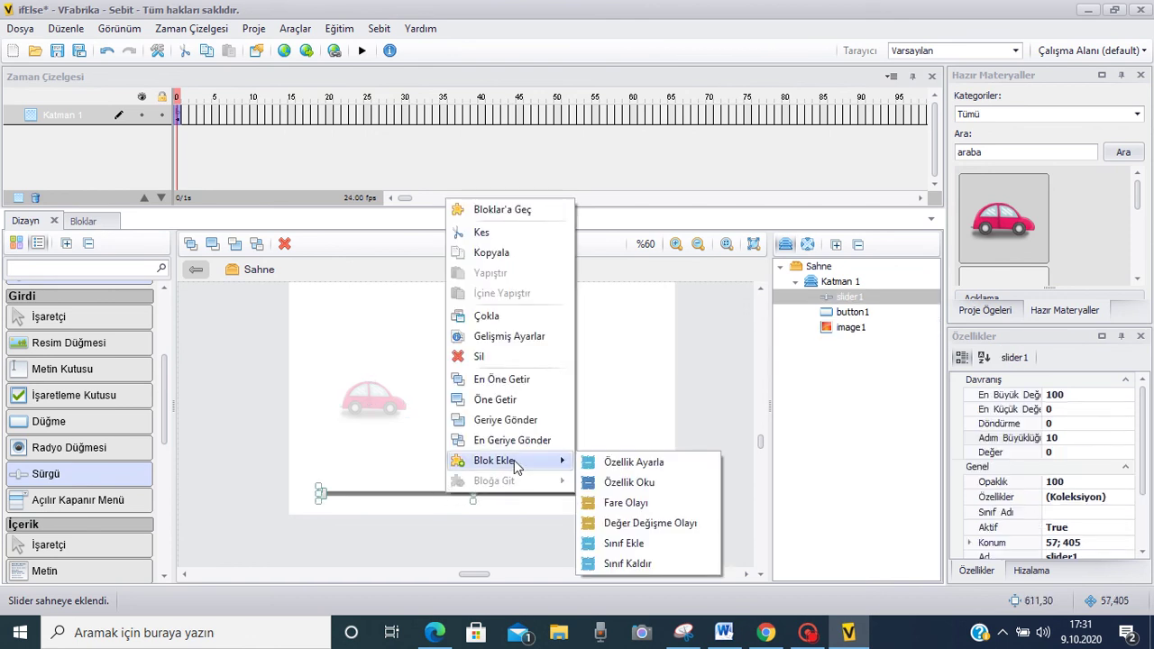
left_click(683, 532)
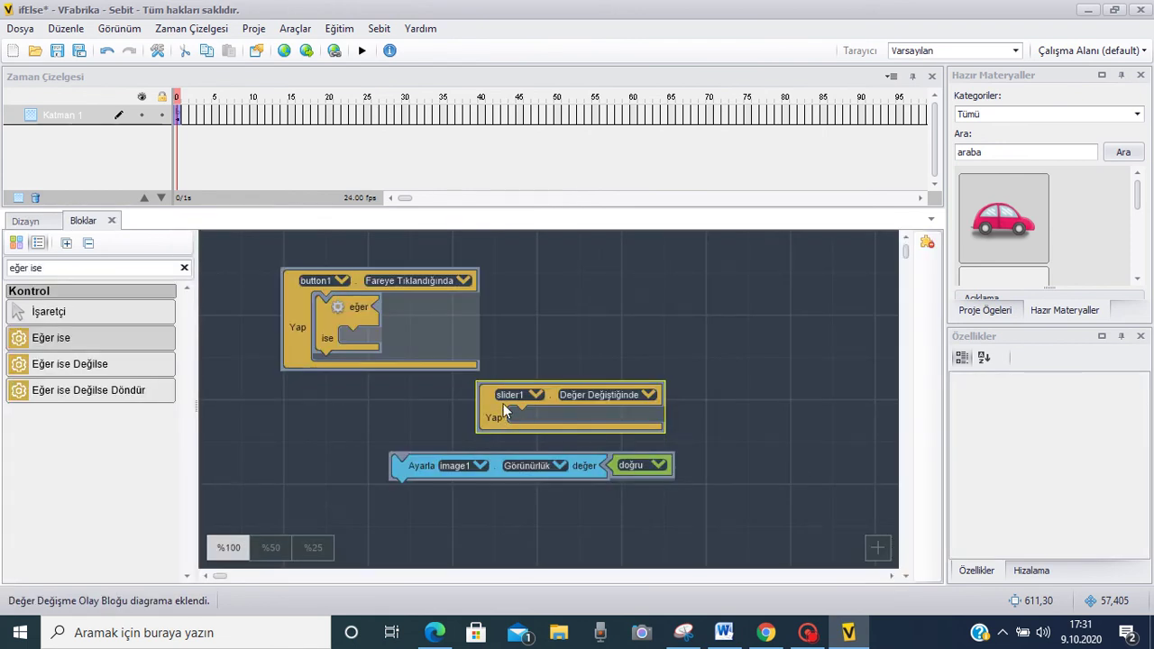